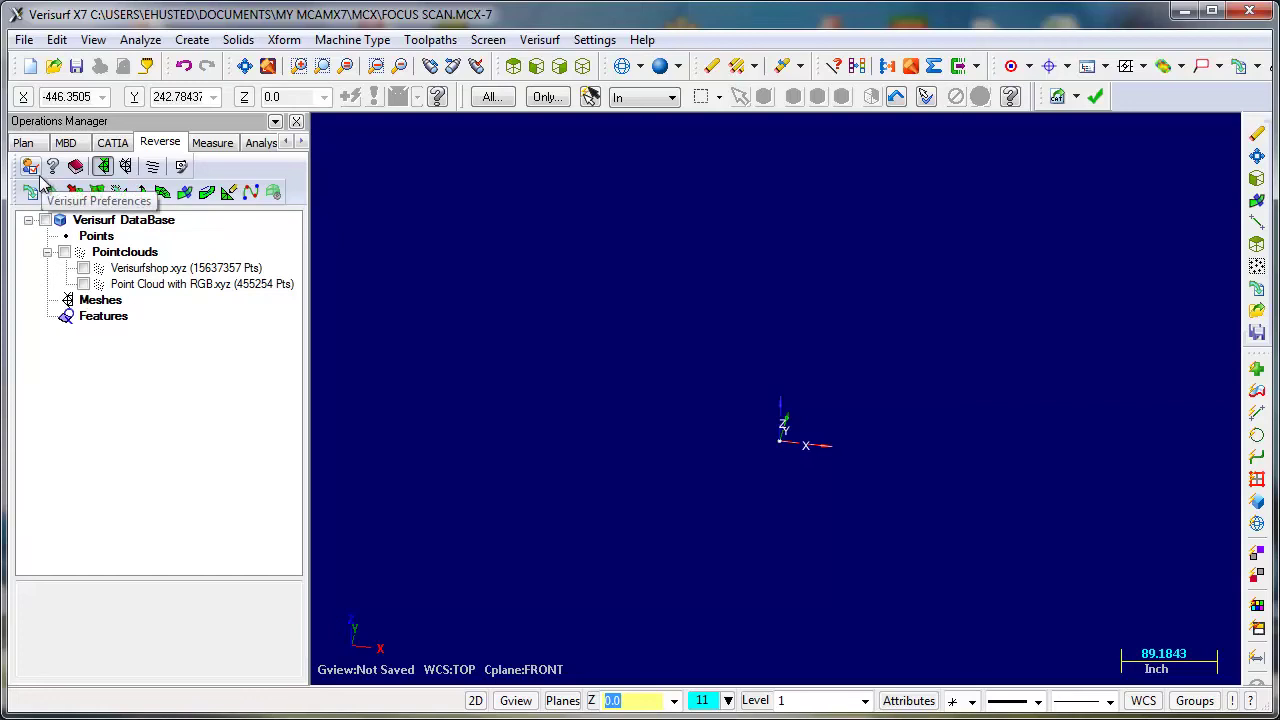
- Import the office.xyz point cloud from the Point data folder and inspect the scanned room from outside and inside
left_click(33, 192)
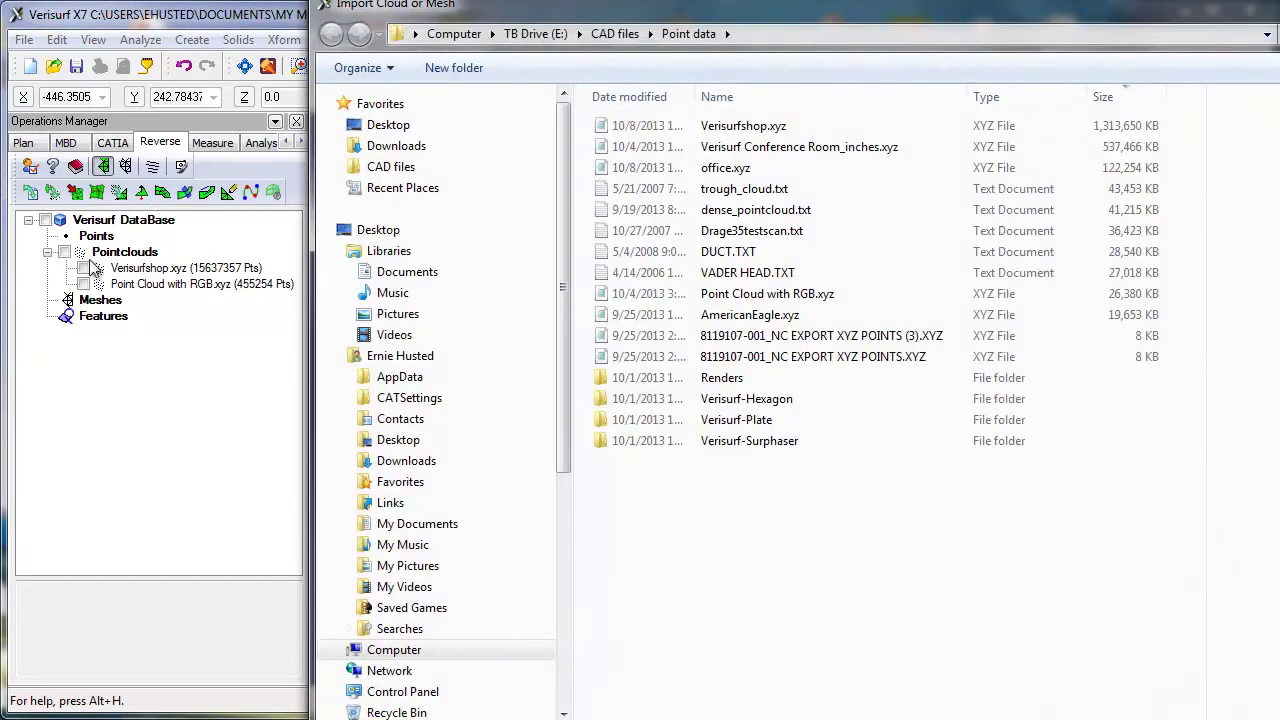
double_click(714, 170)
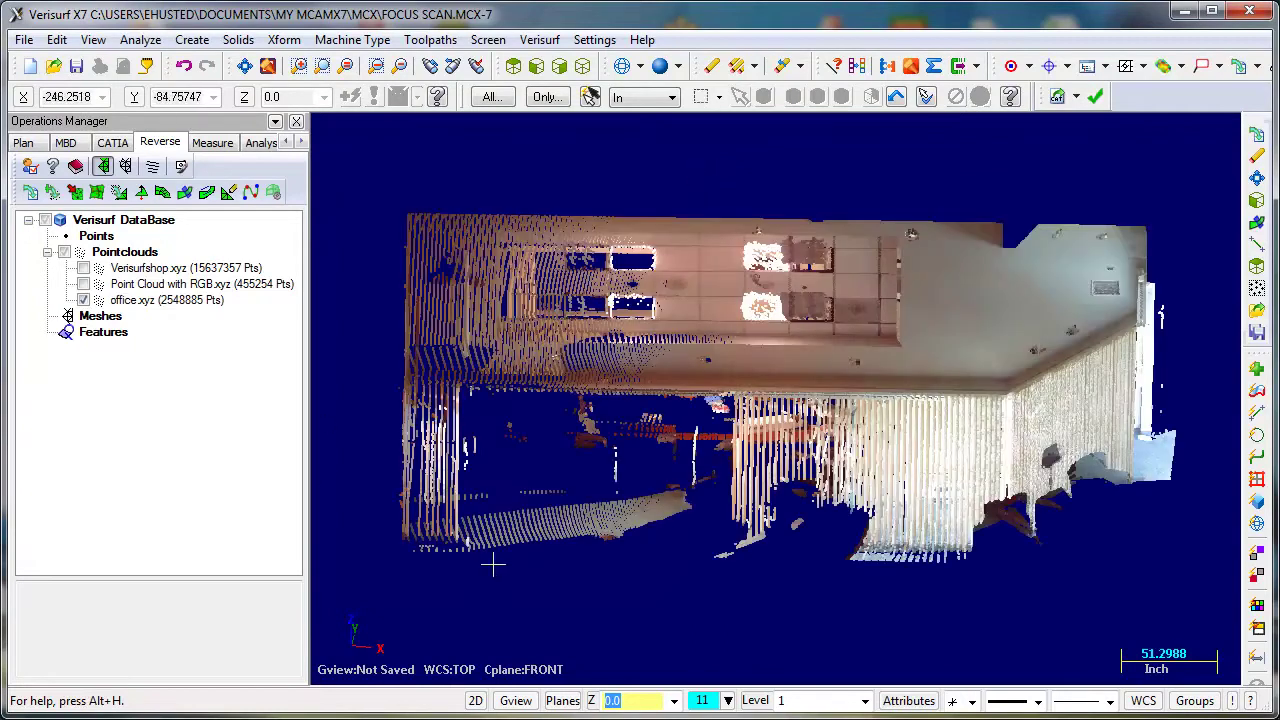
middle_click_drag(493, 566, 610, 335)
scroll(731, 507, "up", 10)
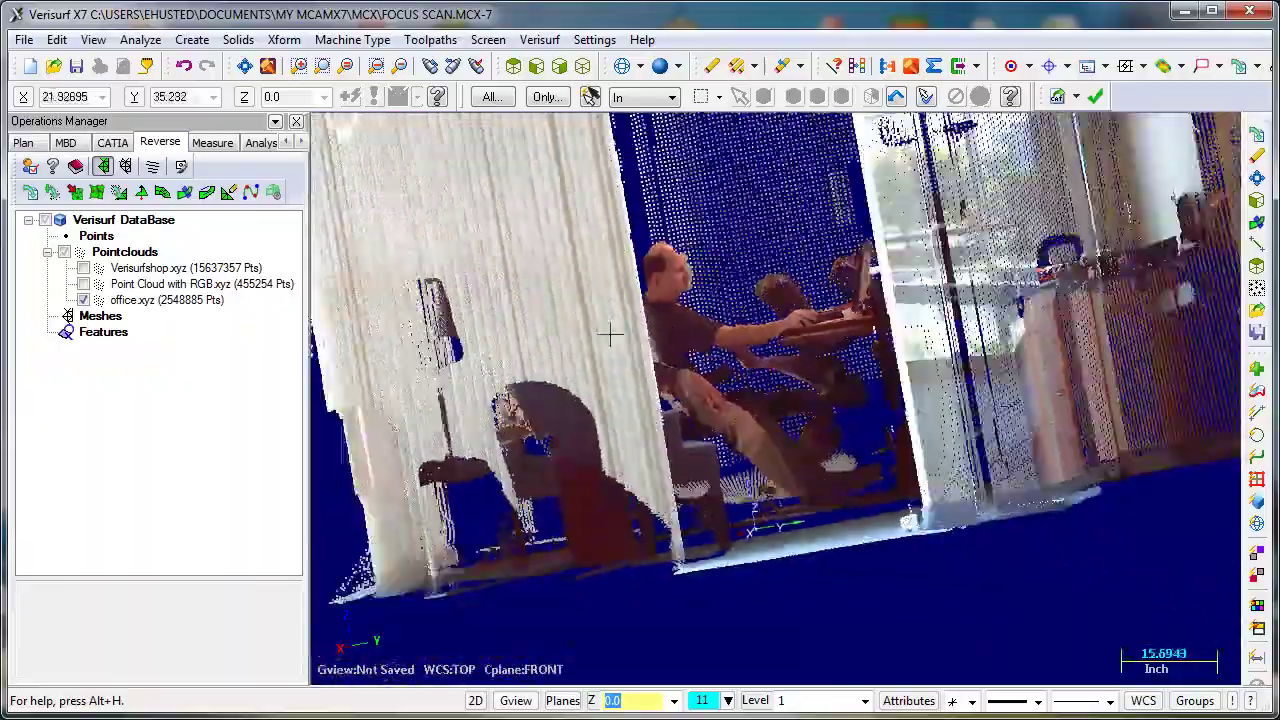
scroll(610, 335, "down", 8)
middle_click_drag(731, 514, 818, 508)
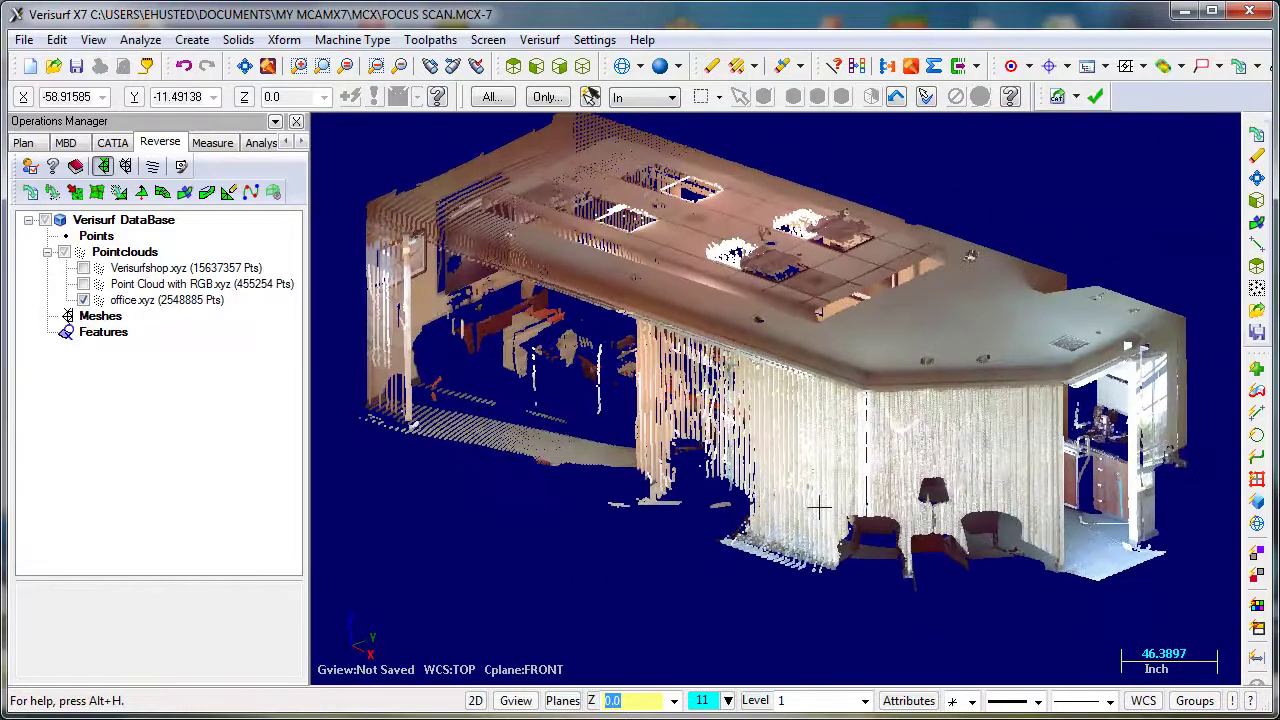
- Crop the ceiling points off the office.xyz point cloud along its height
scroll(818, 508, "down", 1)
right_click(190, 300)
mouse_move(268, 316)
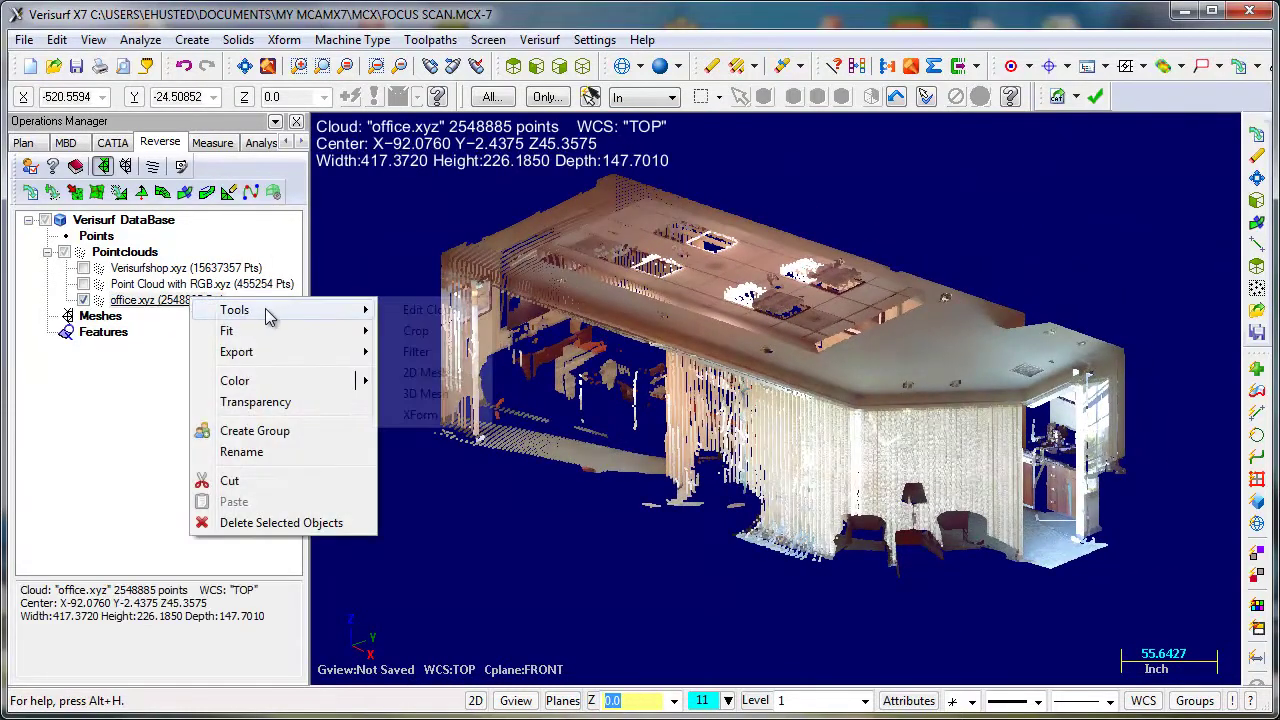
left_click(392, 312)
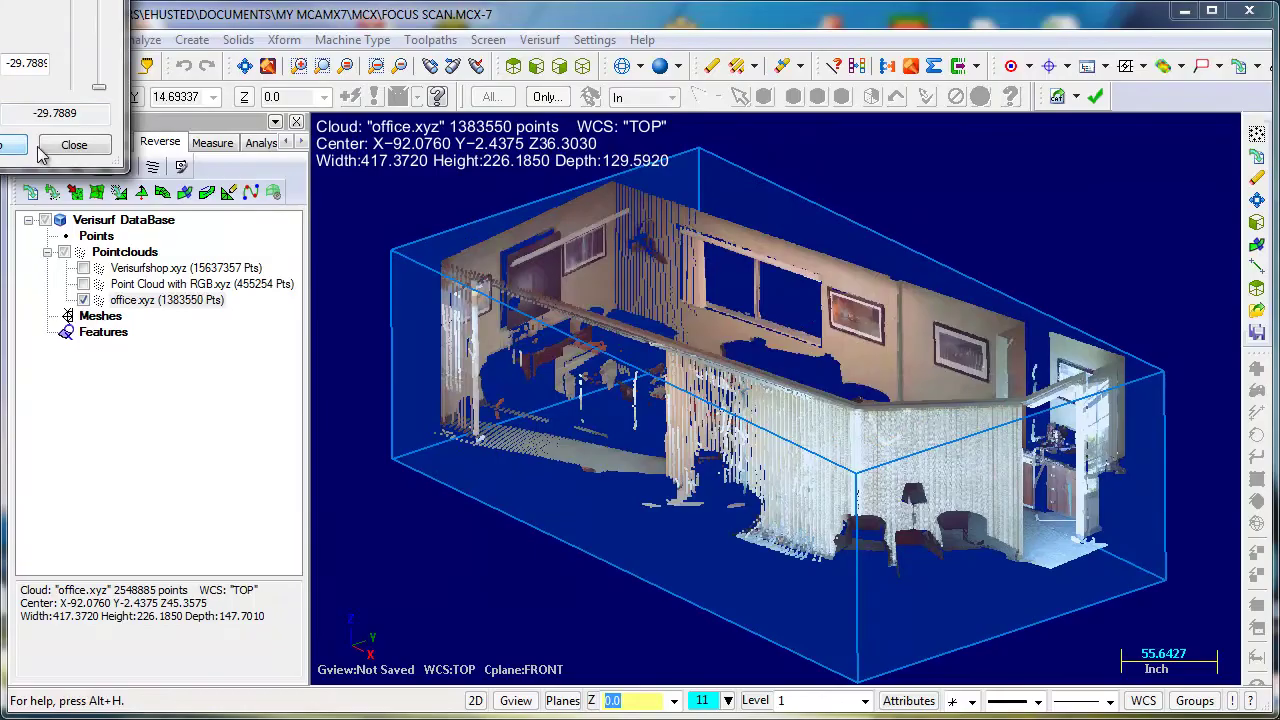
left_click(74, 146)
- Examine the cropped office cloud from above and close up around the table and the objects on it
middle_click_drag(941, 341, 966, 448)
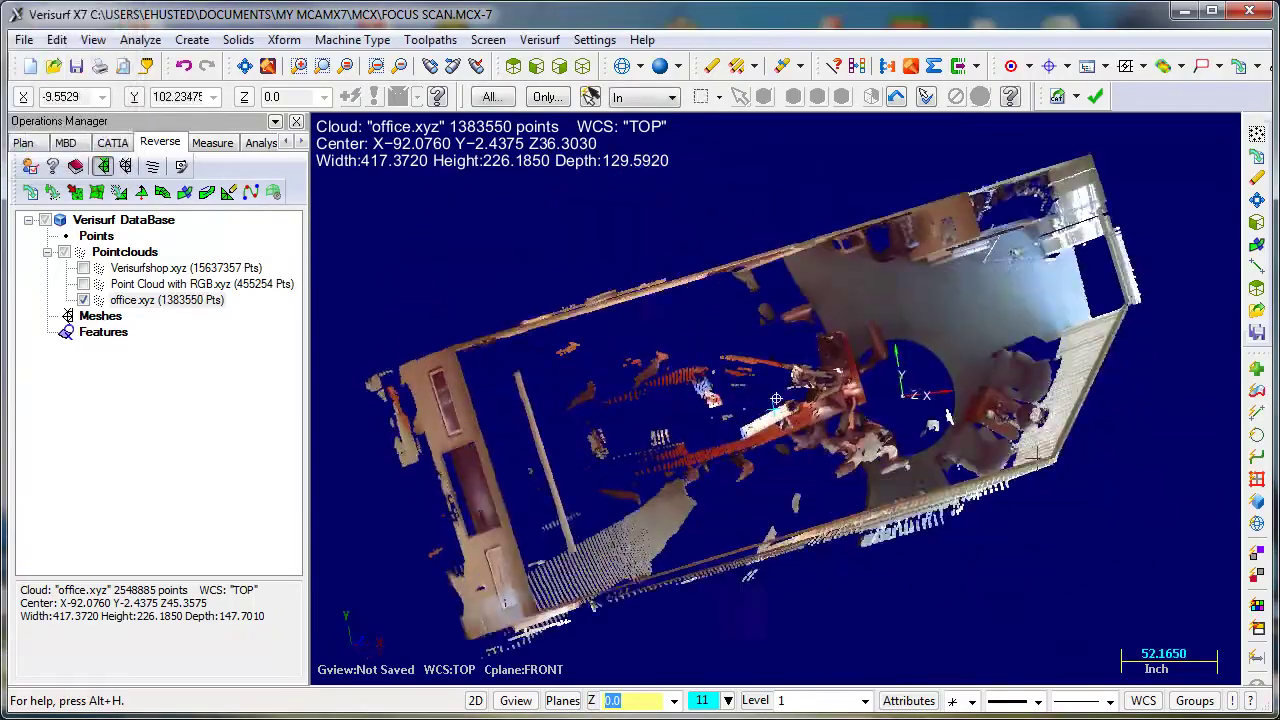
scroll(968, 448, "up", 4)
middle_click_drag(935, 365, 636, 481)
scroll(636, 480, "down", 15)
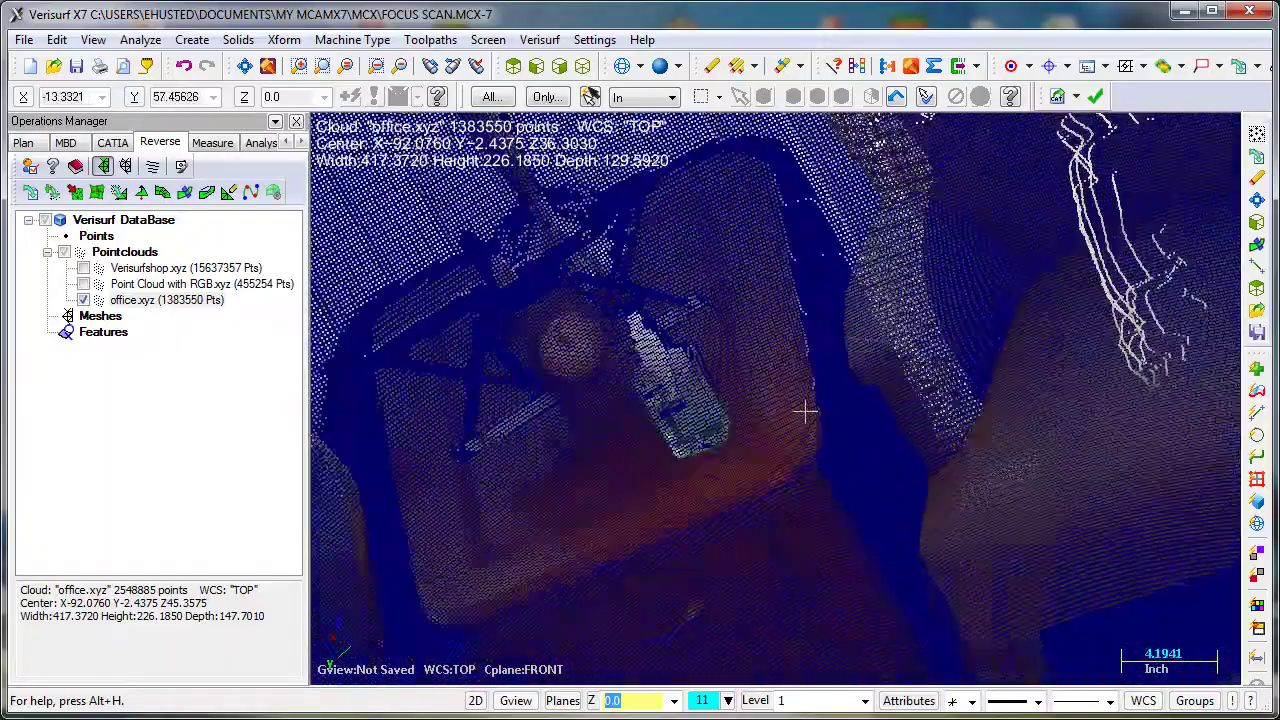
scroll(593, 440, "down", 11)
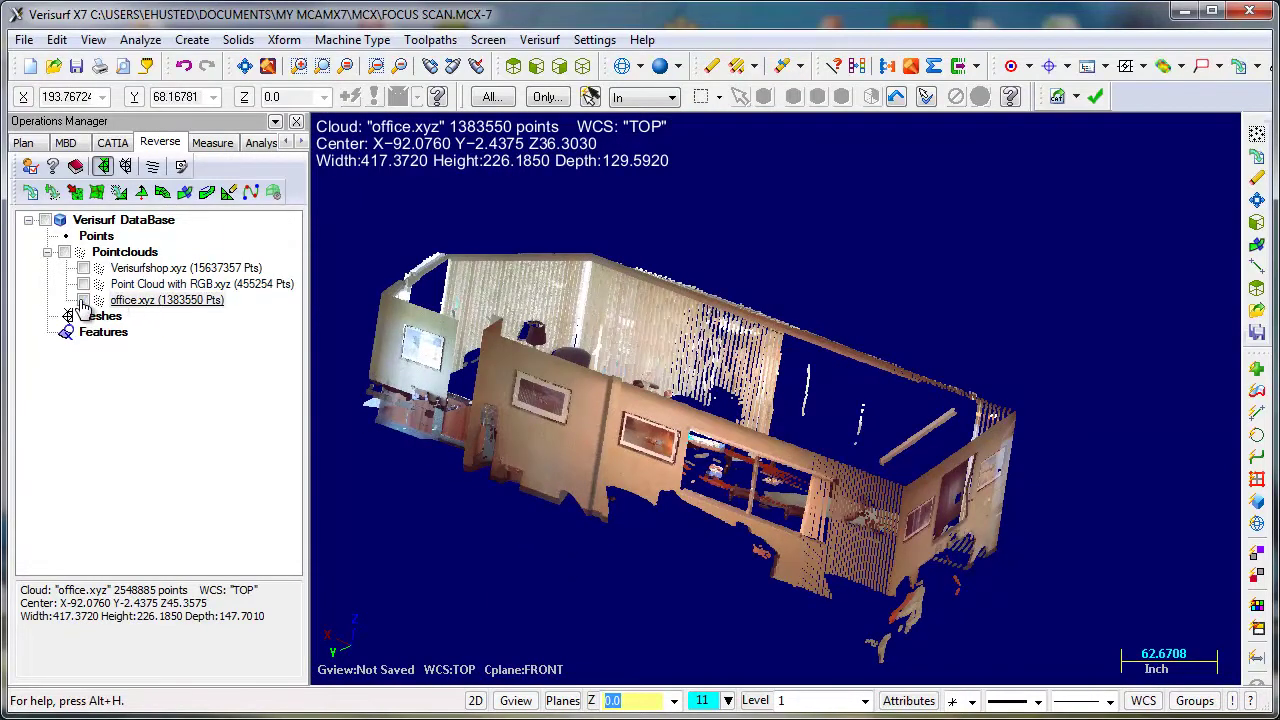
- Switch the display from office.xyz to the Verisurfshop.xyz point cloud and examine the overall shop layout
left_click(150, 268)
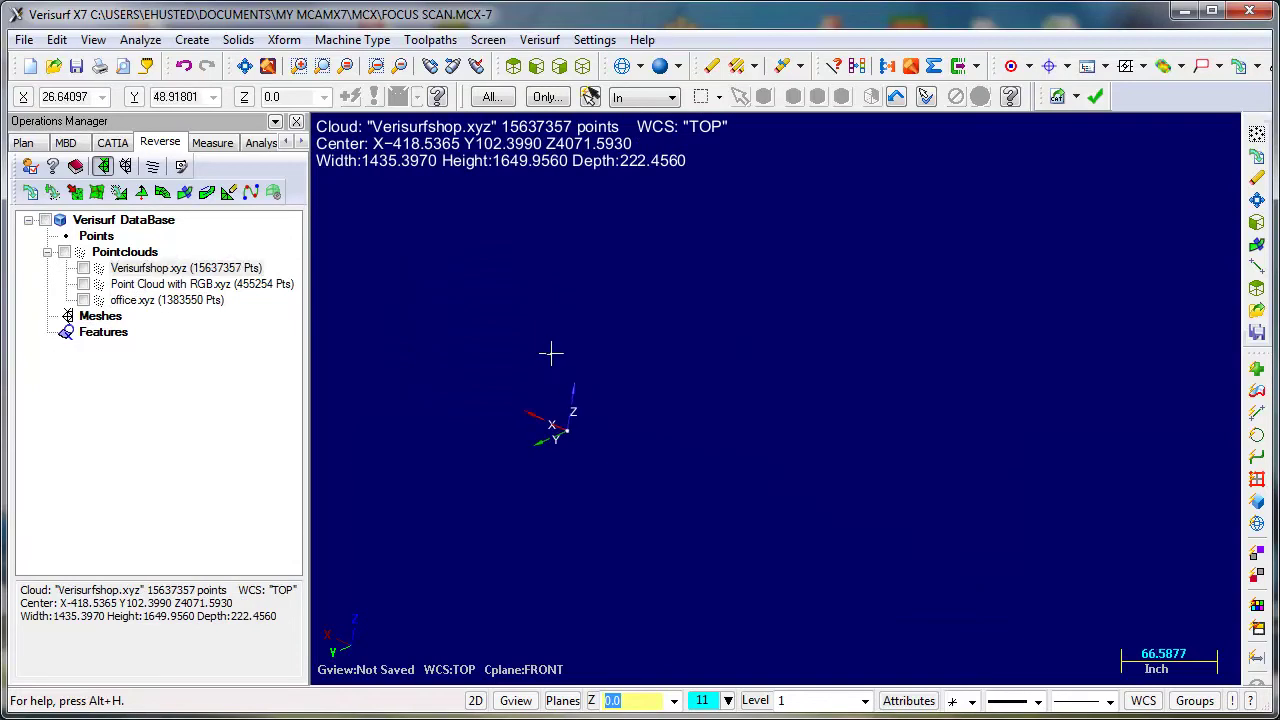
scroll(750, 360, "up", 1)
middle_click_drag(776, 383, 689, 433)
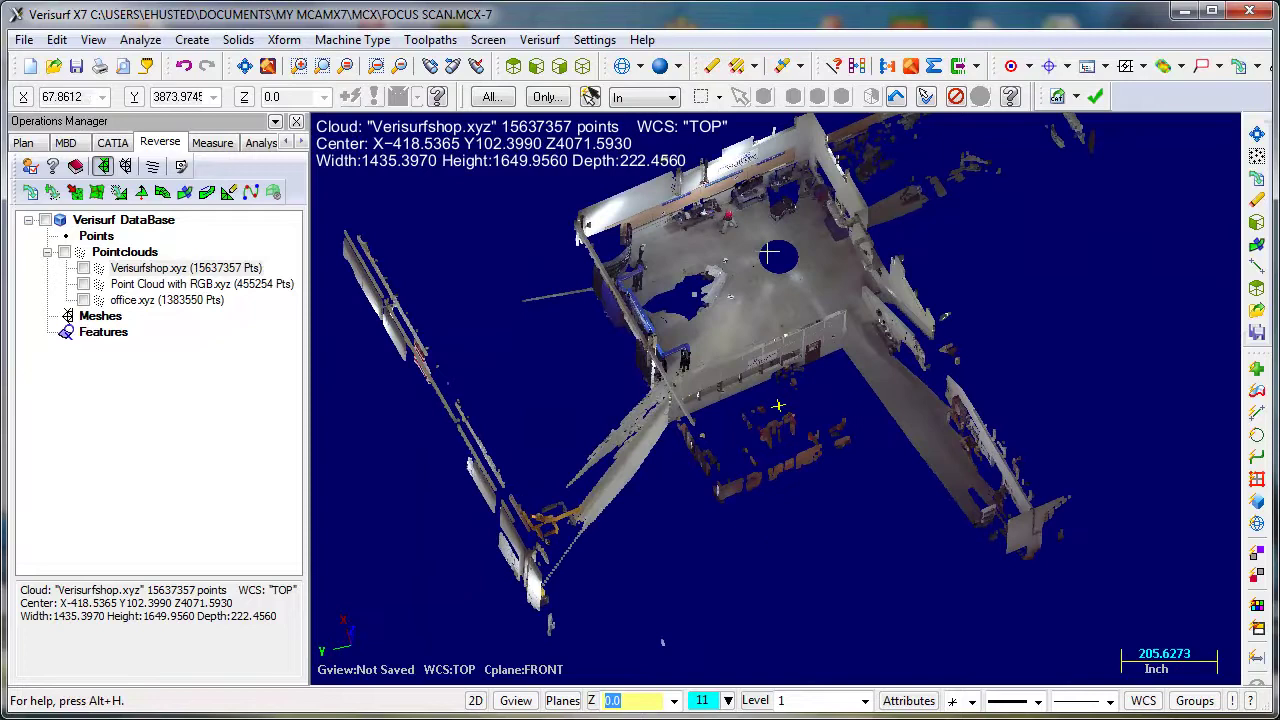
scroll(775, 255, "up", 10)
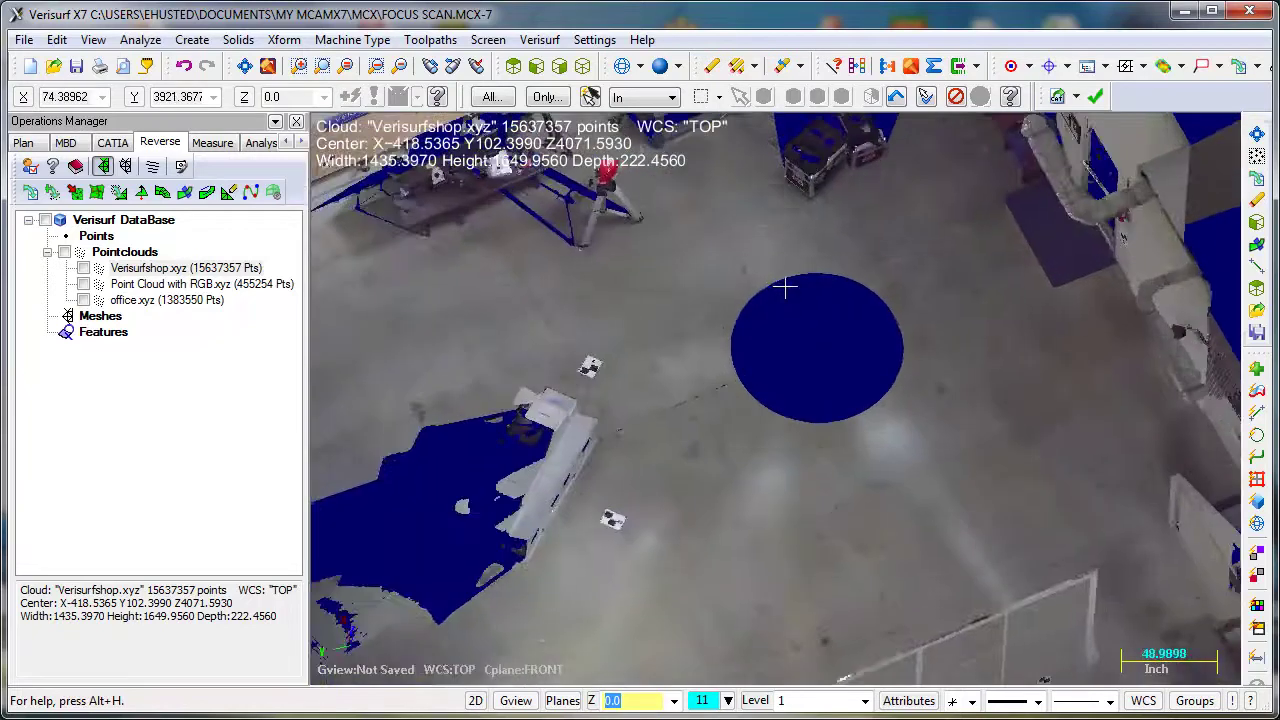
scroll(774, 506, "down", 7)
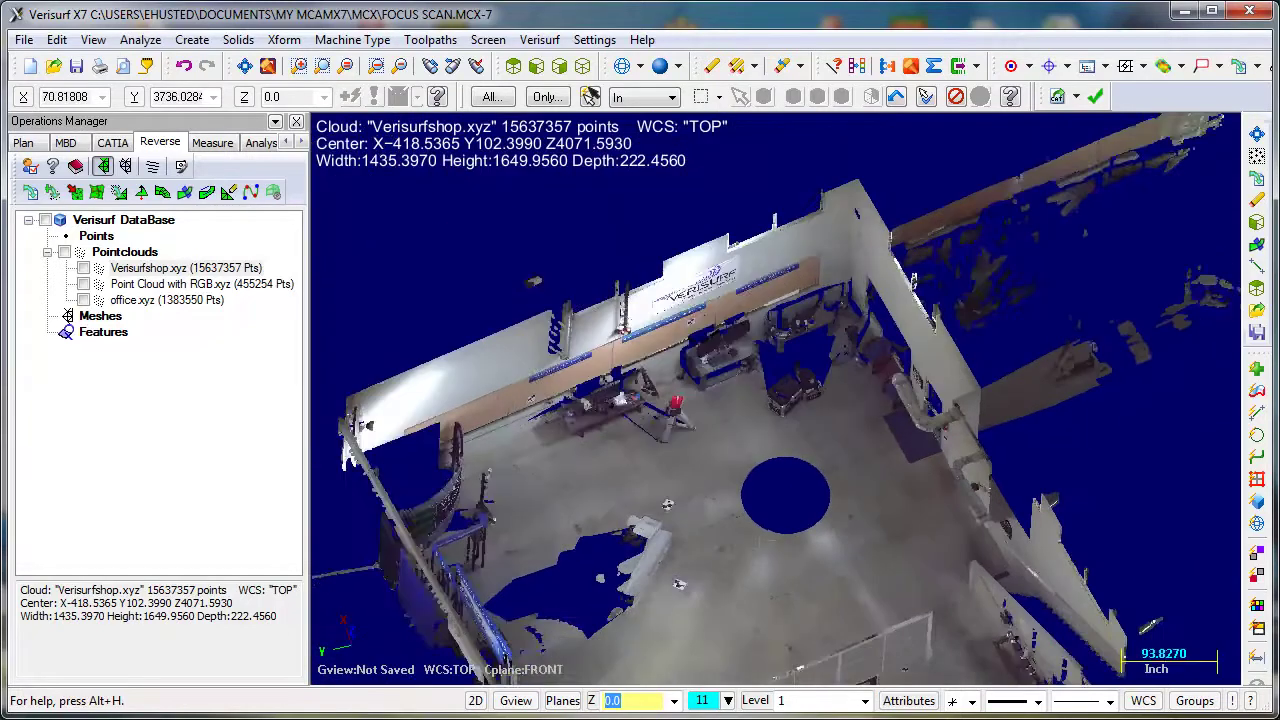
scroll(742, 527, "down", 1)
middle_click_drag(728, 467, 695, 325)
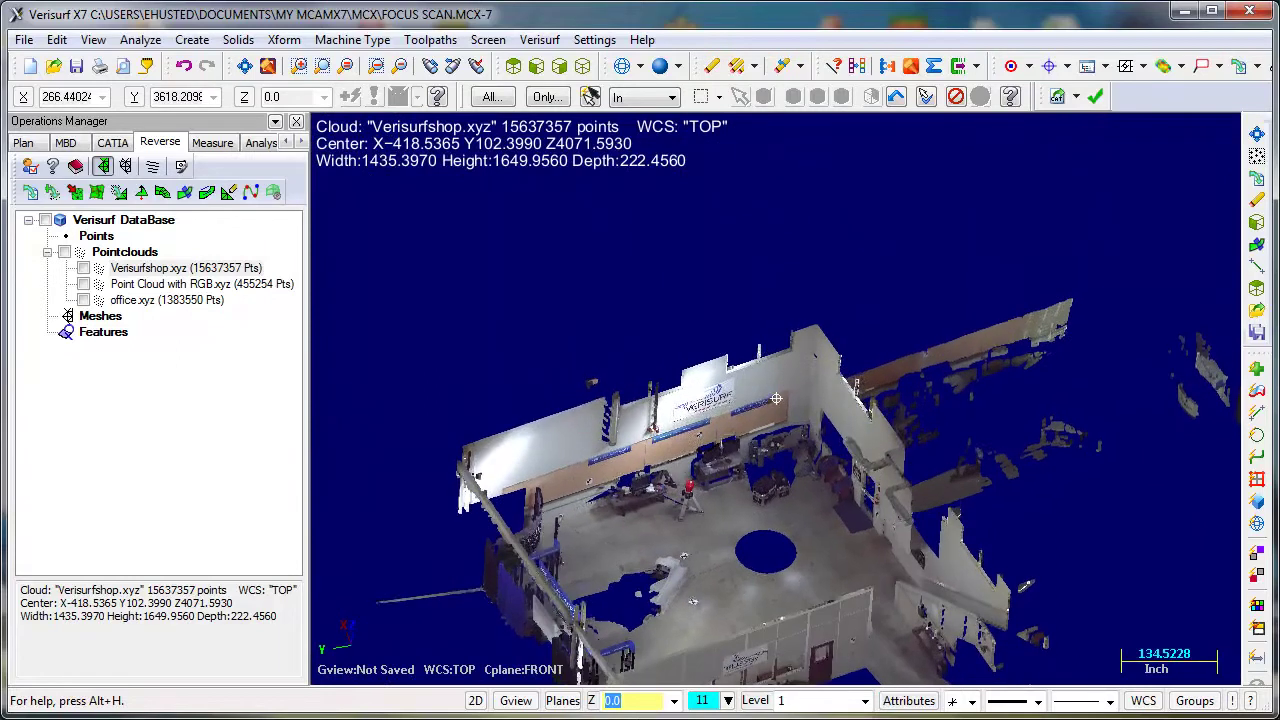
scroll(583, 170, "down", 1)
middle_click_drag(583, 170, 673, 258)
scroll(728, 489, "up", 3)
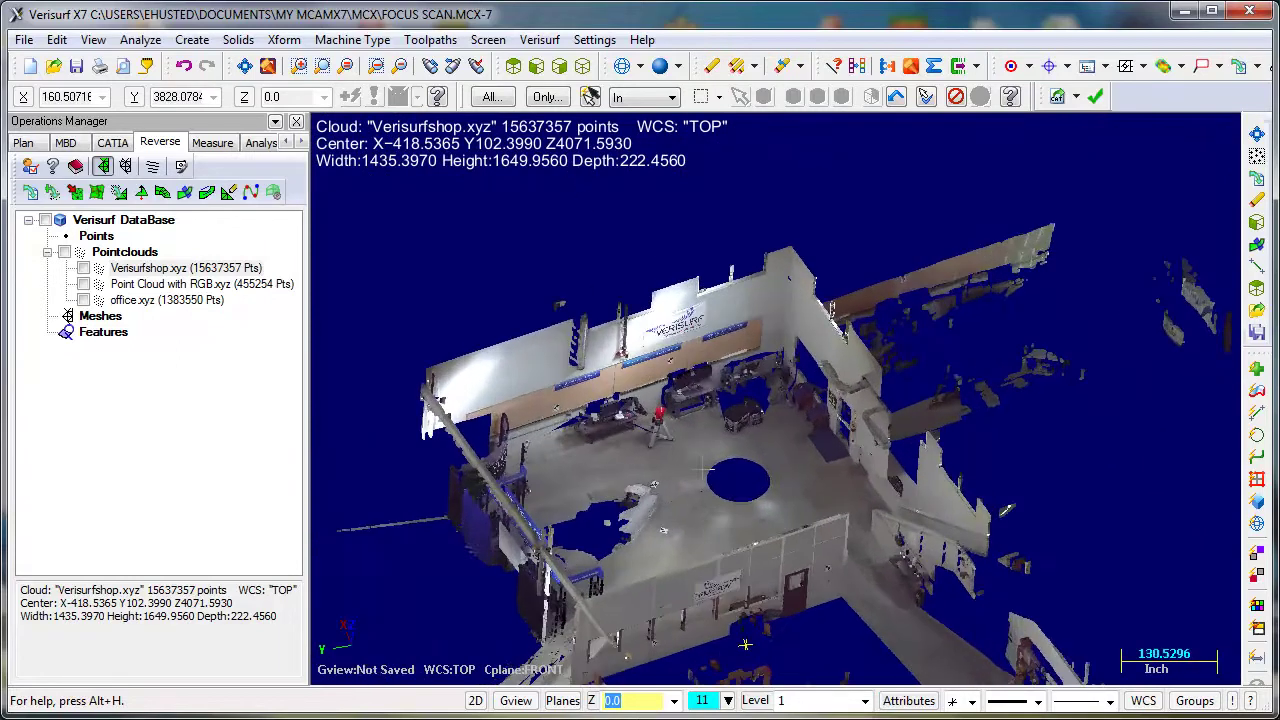
- Examine the shop scan from the opposite side and close up on the Verisurf Software trade-show booth
middle_click_drag(807, 439, 735, 417)
scroll(610, 639, "up", 1)
scroll(785, 570, "up", 3)
scroll(519, 669, "down", 2)
middle_click_drag(519, 669, 625, 581)
scroll(625, 581, "down", 8)
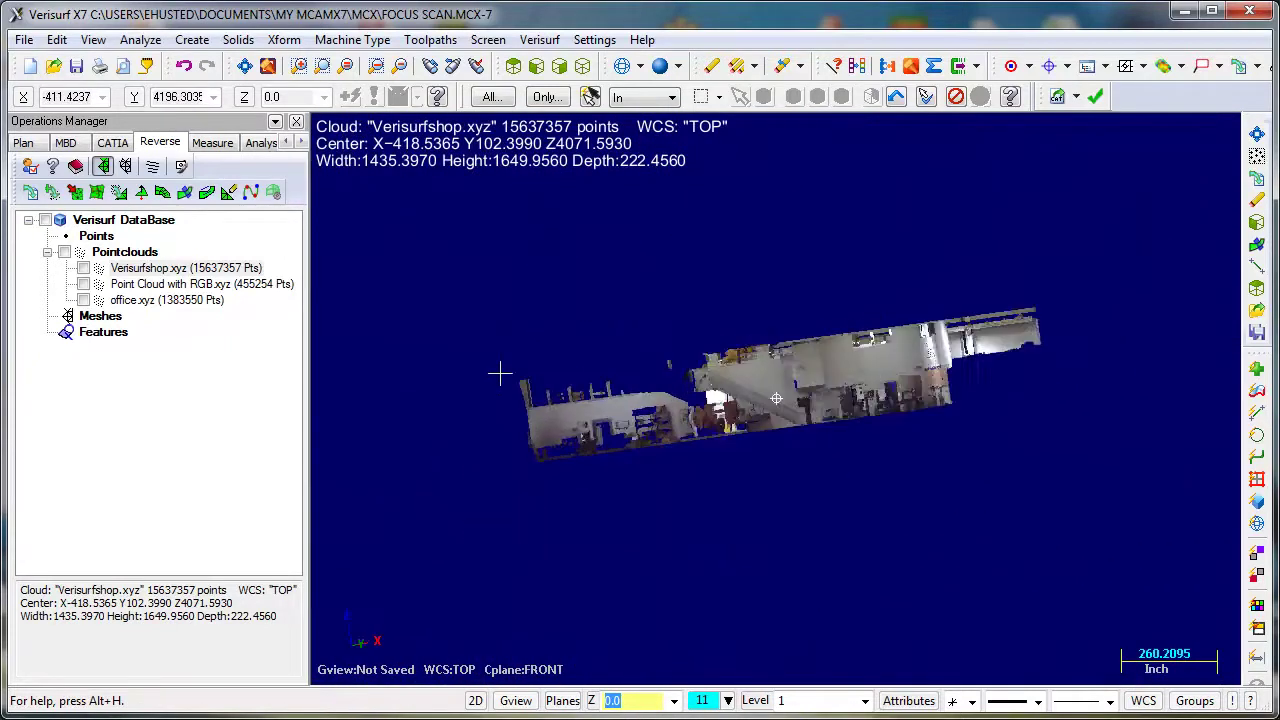
scroll(500, 374, "up", 2)
middle_click_drag(500, 374, 760, 343)
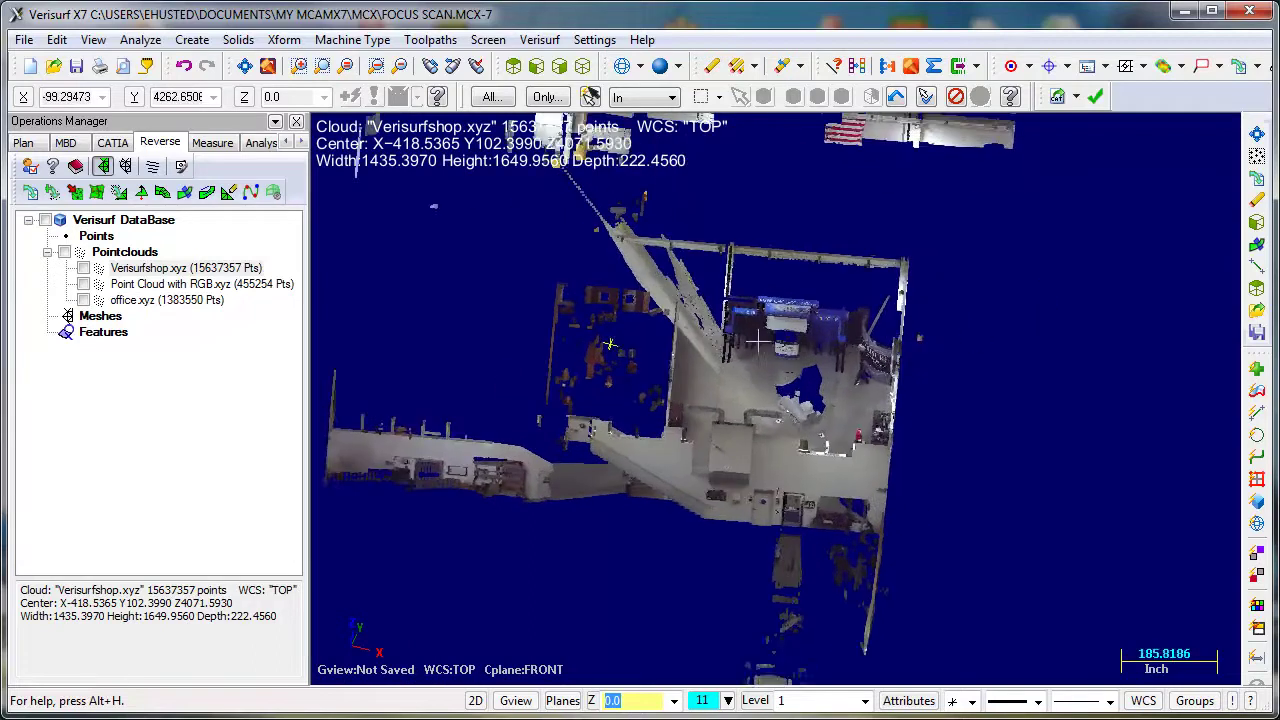
scroll(758, 341, "up", 8)
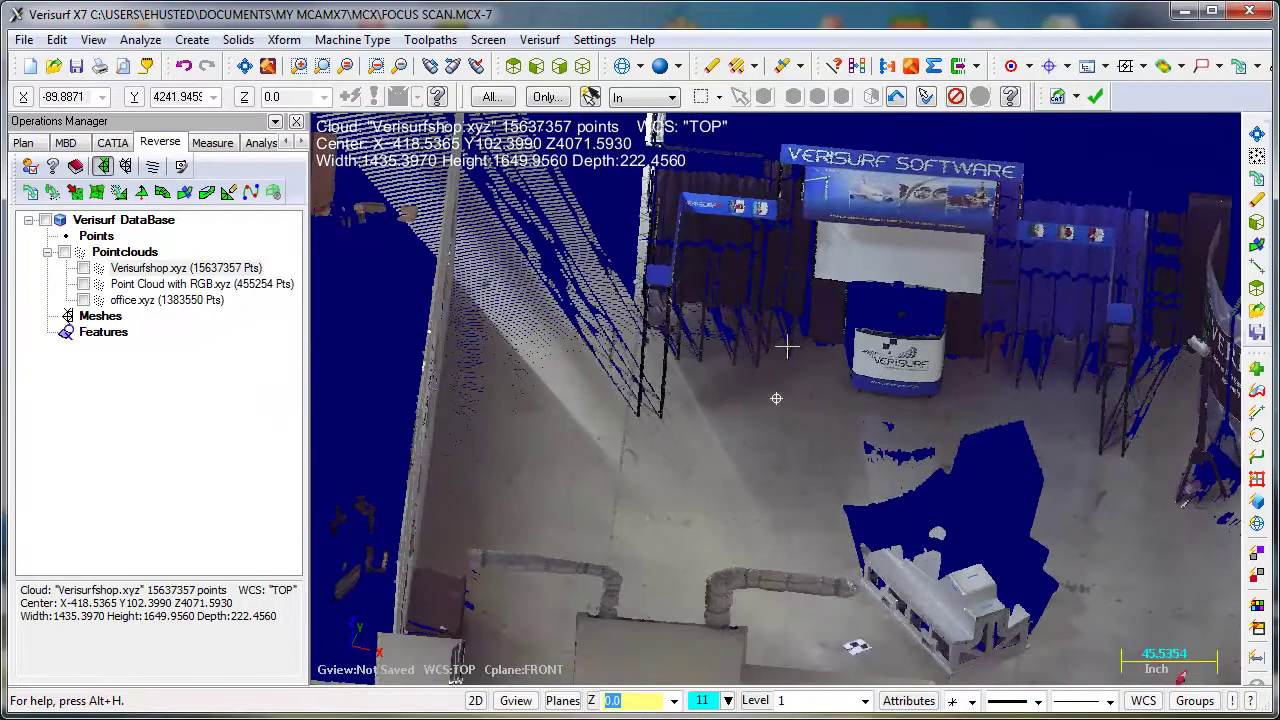
scroll(787, 347, "up", 3)
scroll(898, 362, "down", 1)
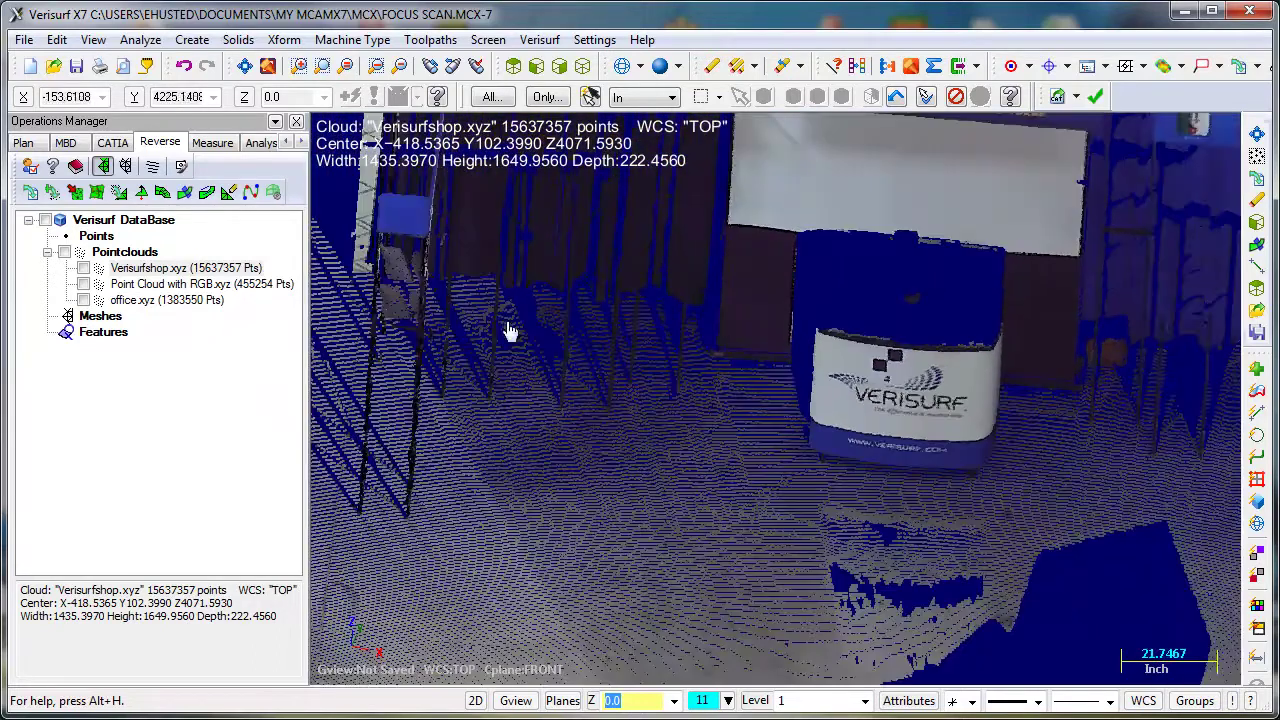
- Display Point Cloud with RGB.xyz over the matching part in the shop scan, then isolate it by hiding Verisurfshop.xyz
left_click(164, 287)
left_click(163, 269)
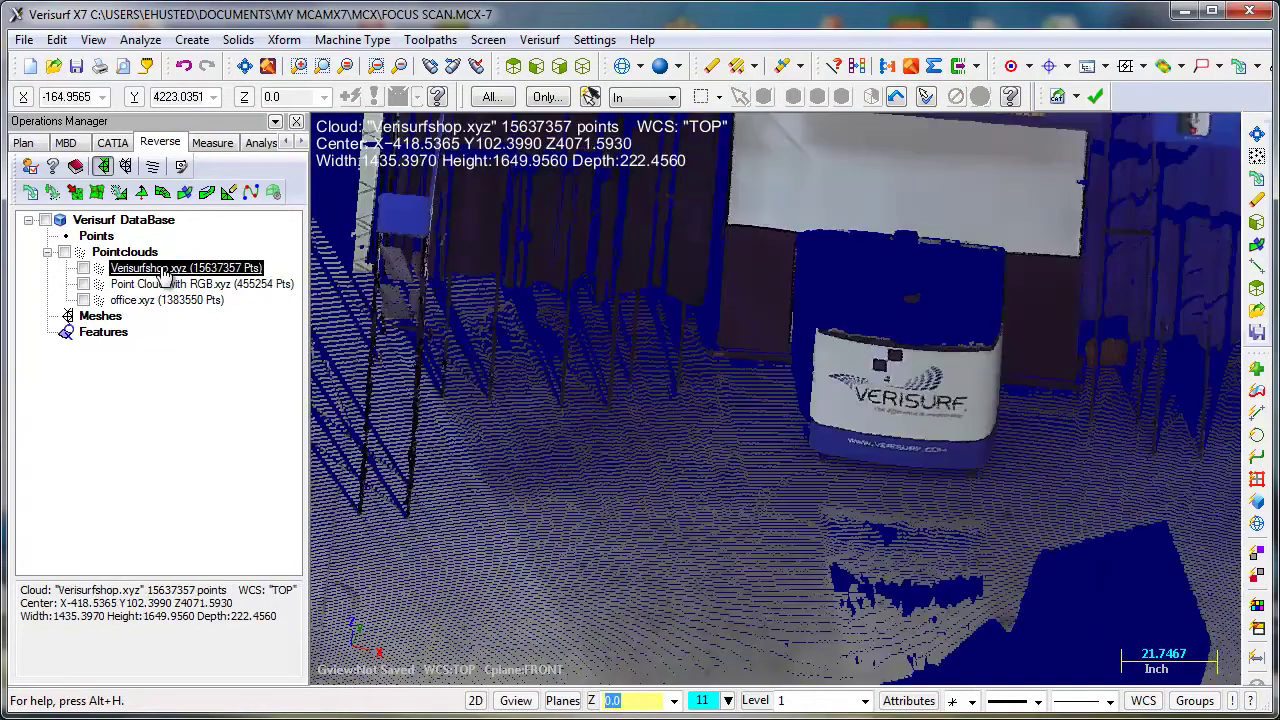
scroll(728, 335, "down", 4)
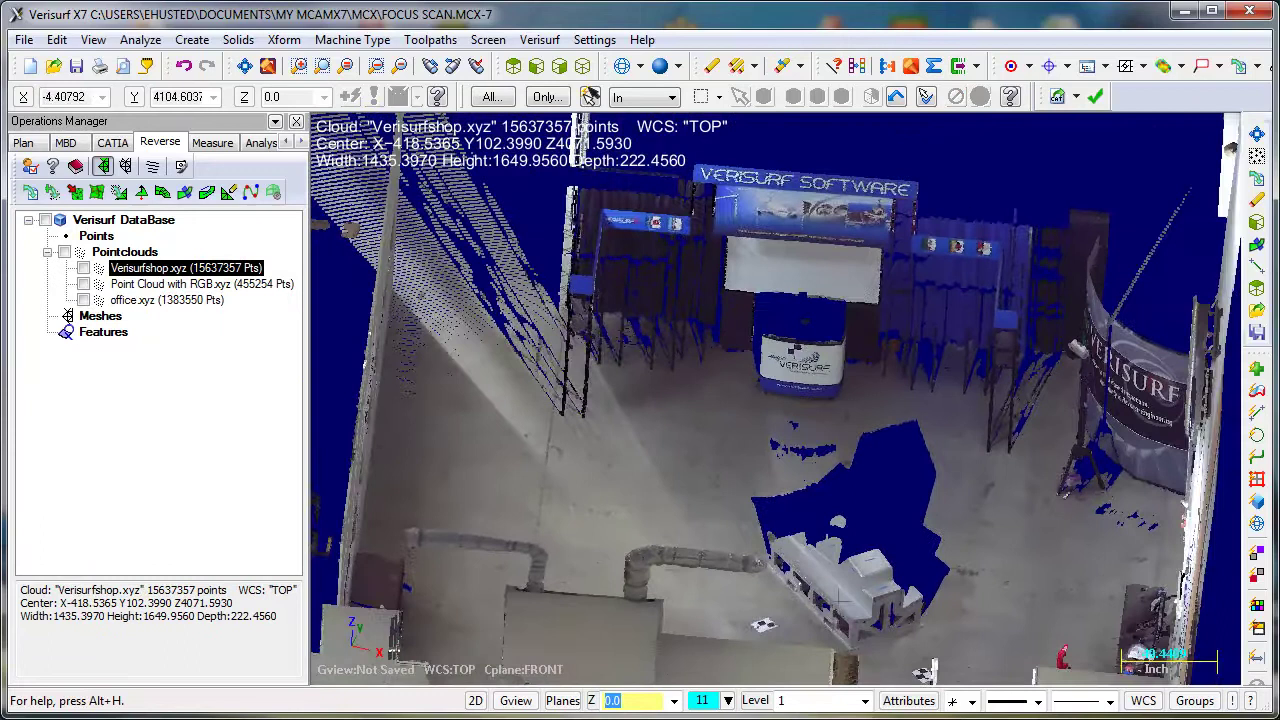
scroll(900, 624, "up", 3)
middle_click_drag(903, 630, 865, 508)
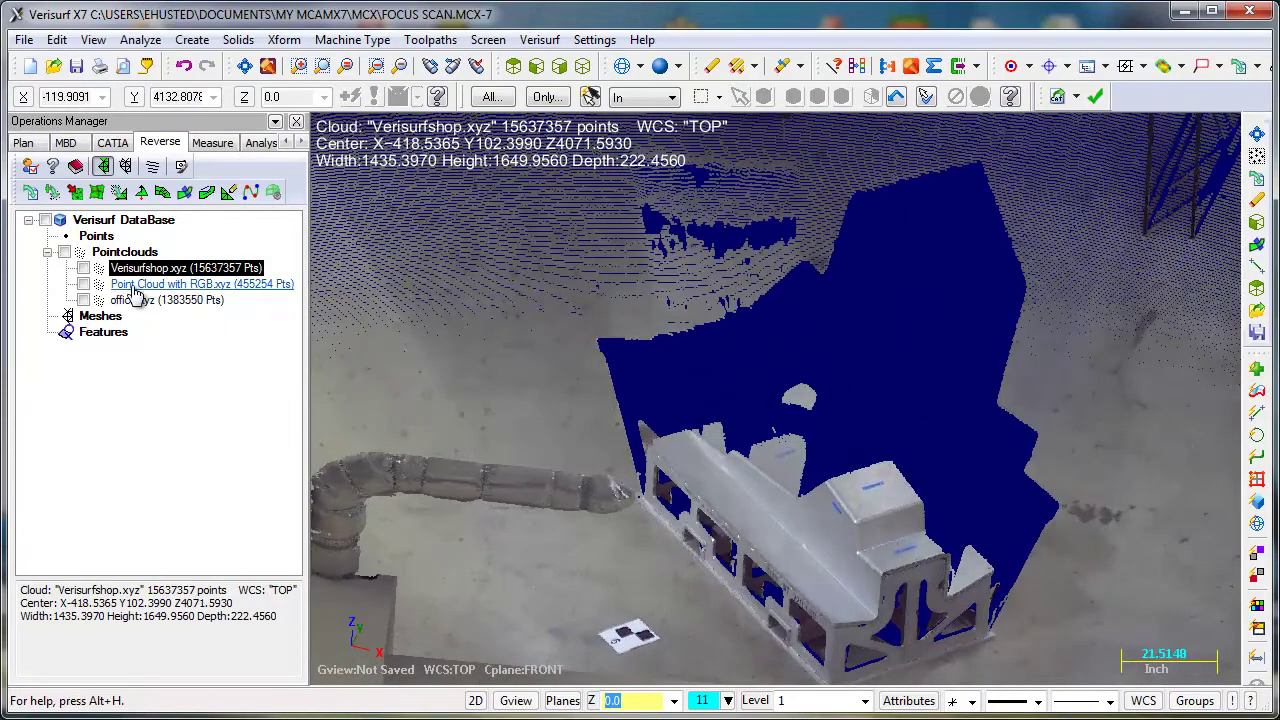
left_click(84, 285)
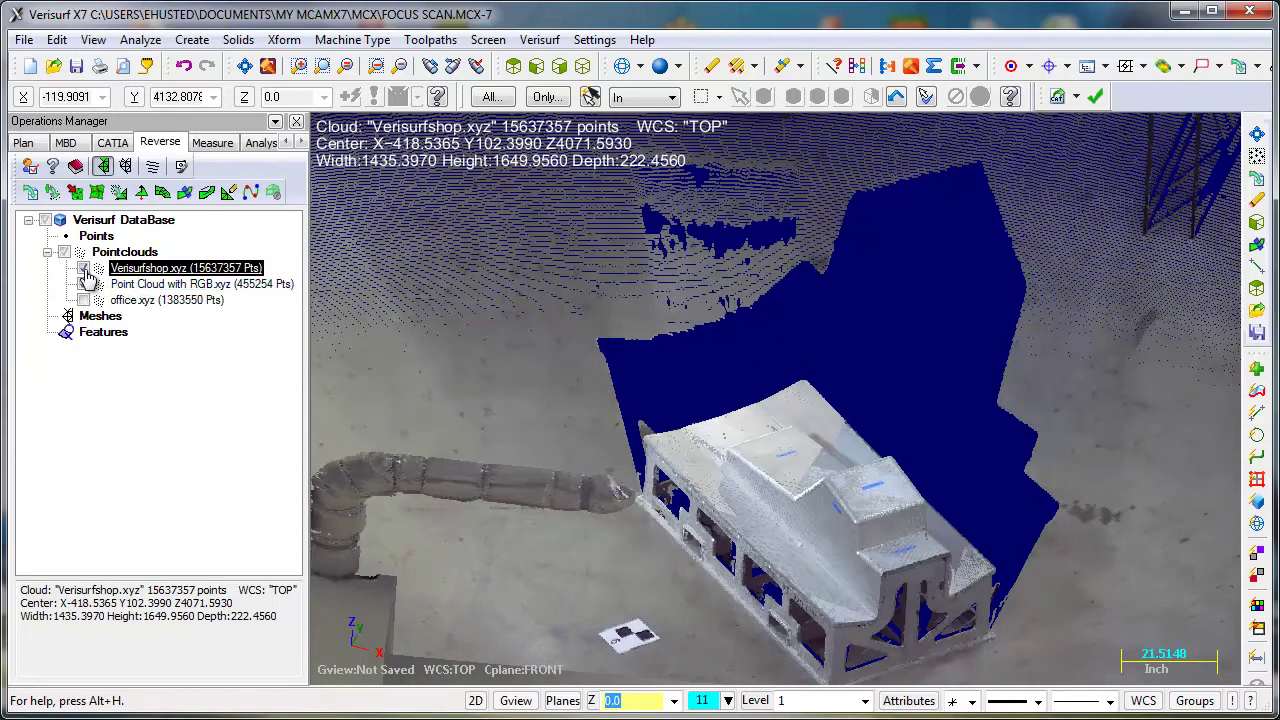
left_click(160, 285)
- Examine the isolated part cloud from several sides, checking its side openings, stepped top faces and blue marks
scroll(1054, 503, "up", 5)
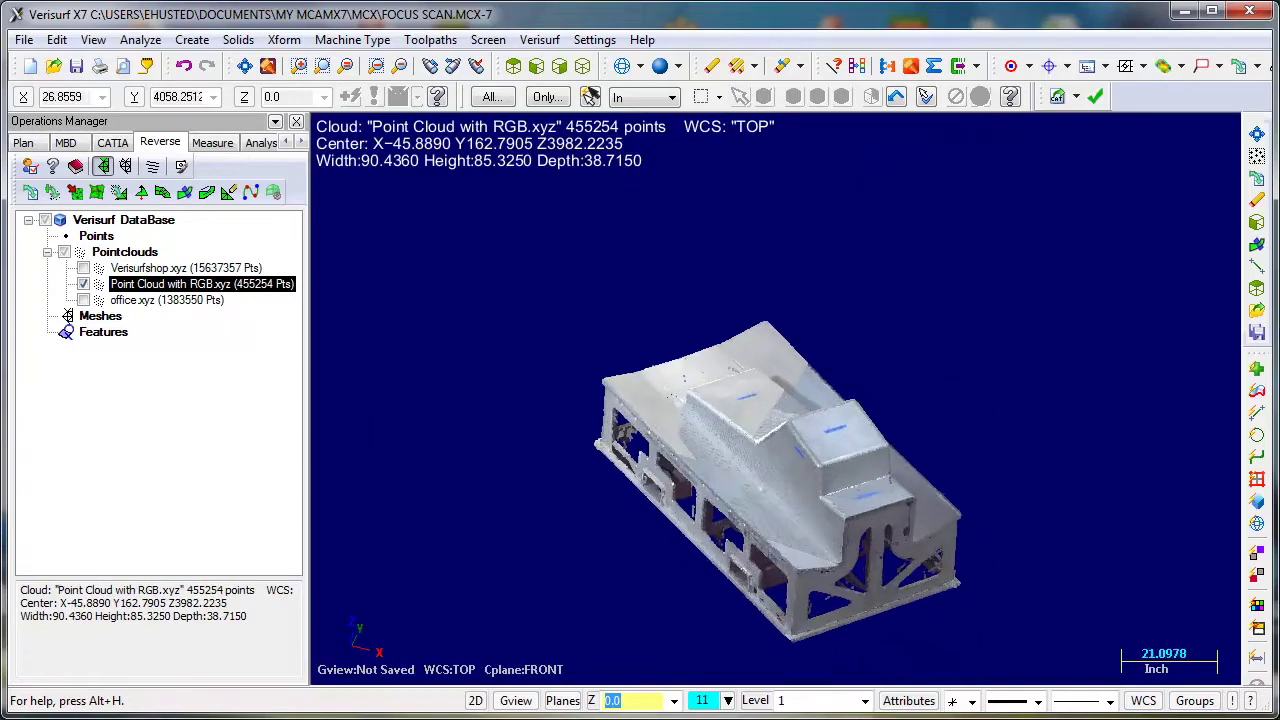
middle_click_drag(911, 601, 680, 570)
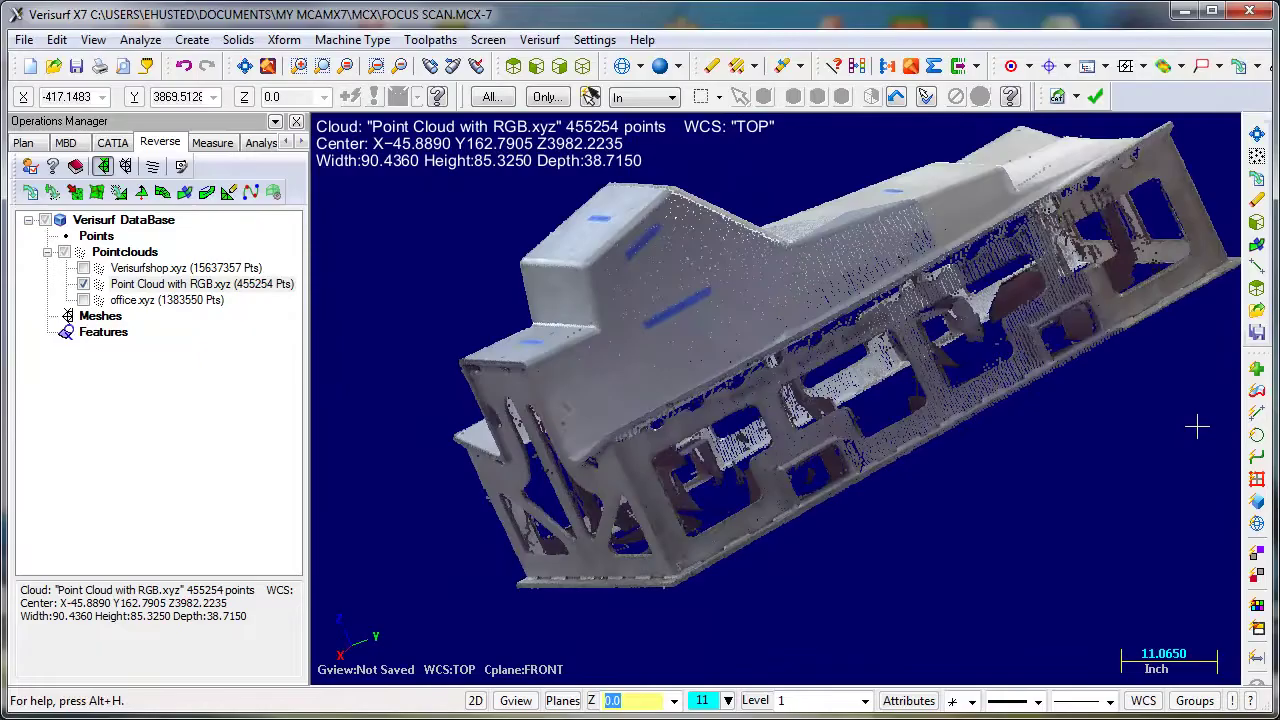
middle_click_drag(1197, 427, 923, 334)
scroll(680, 395, "up", 6)
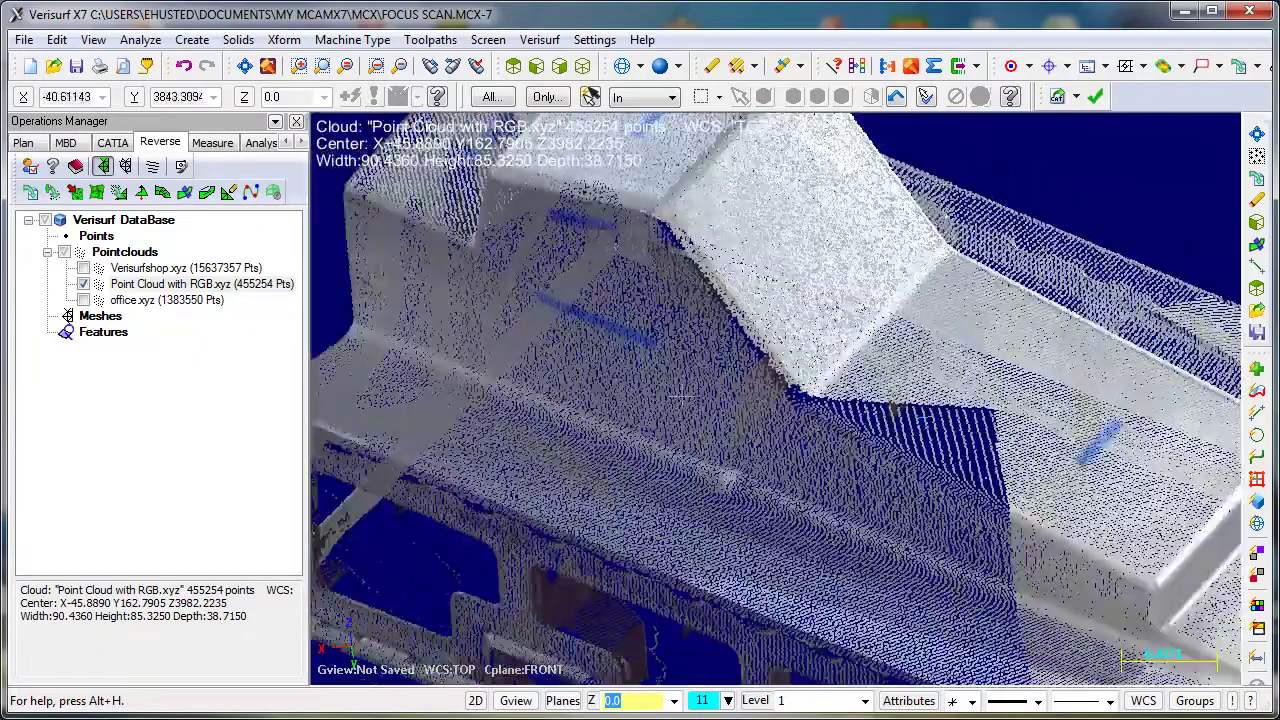
scroll(682, 395, "down", 5)
middle_click_drag(710, 400, 700, 575)
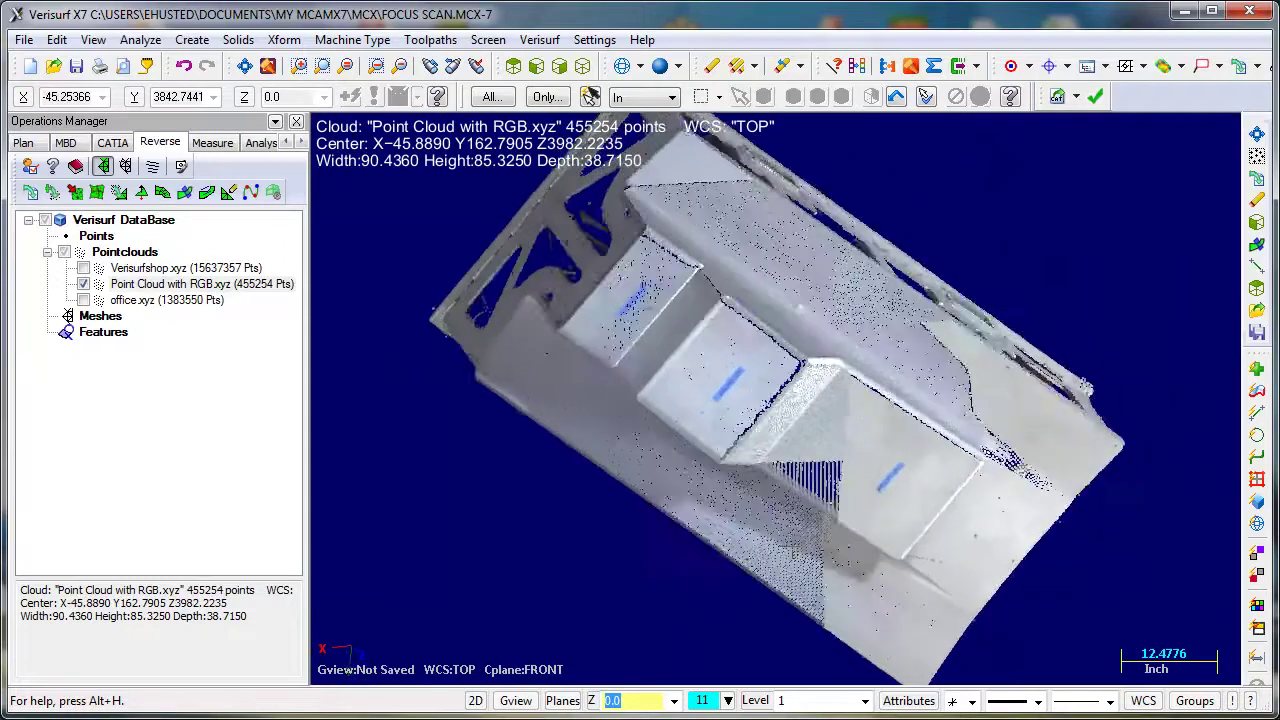
middle_click_drag(820, 440, 840, 470)
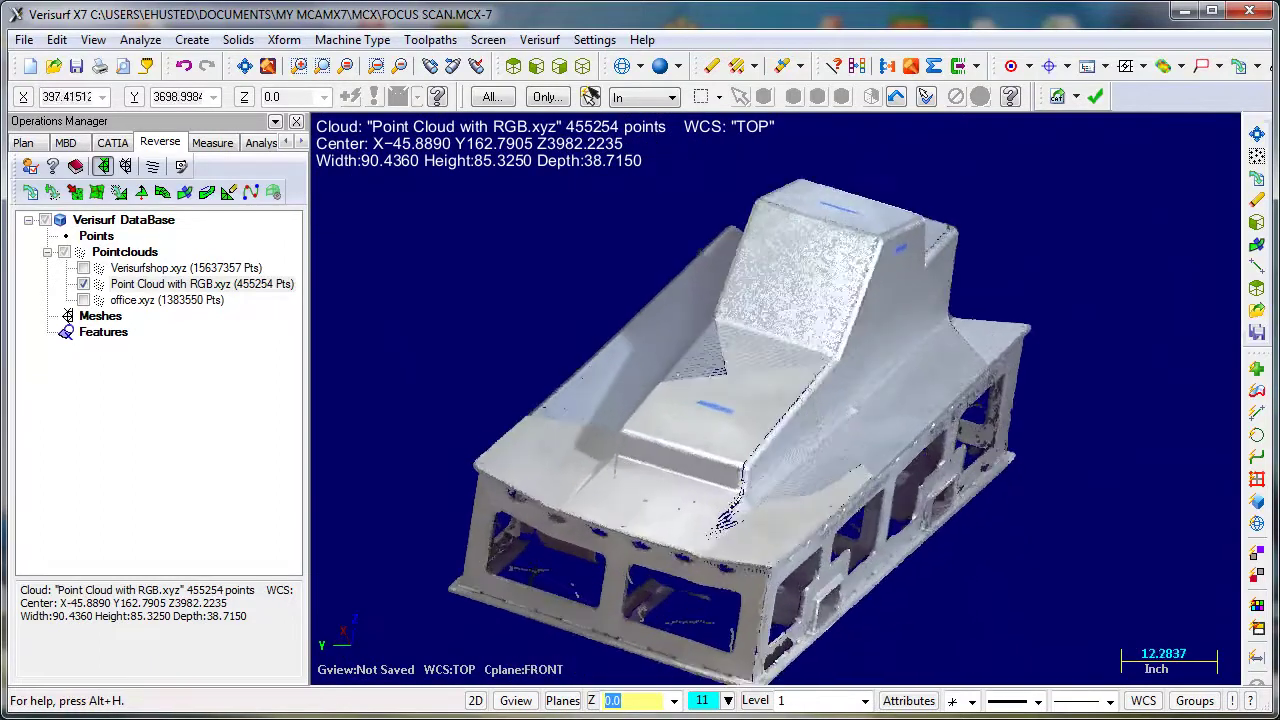
scroll(726, 516, "up", 2)
scroll(700, 530, "down", 2)
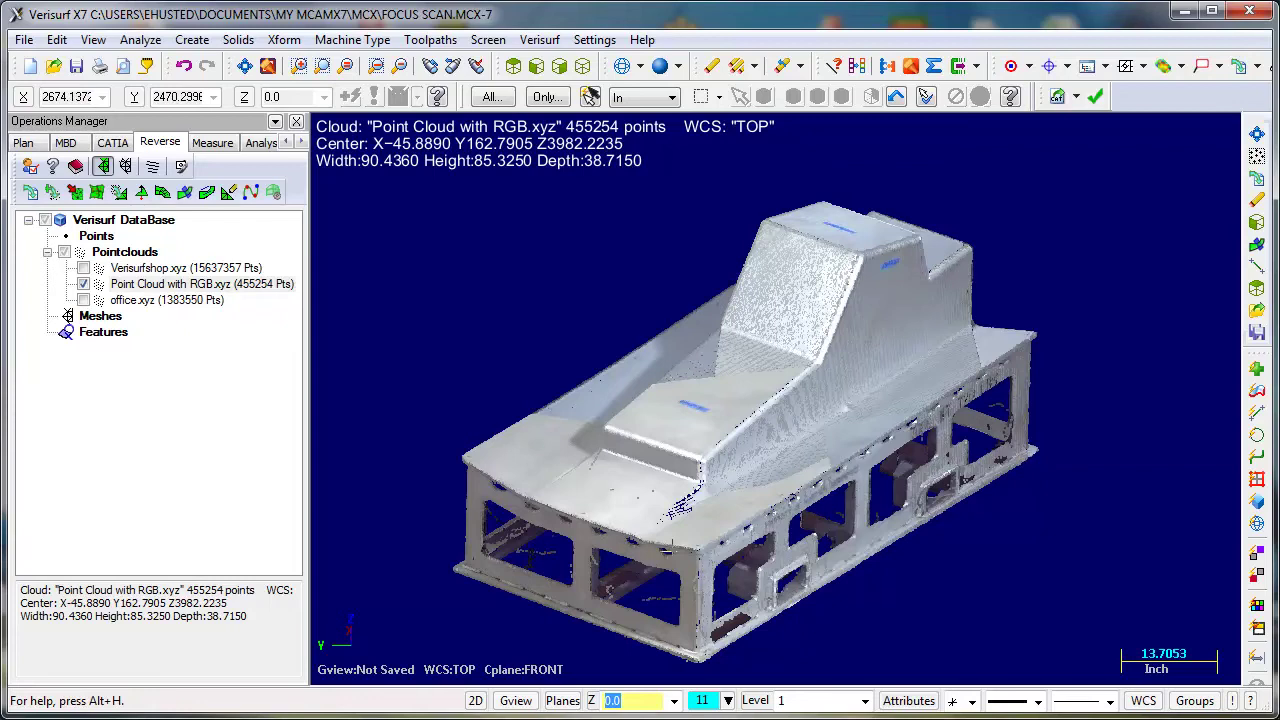
middle_click_drag(505, 478, 724, 509)
scroll(555, 432, "down", 2)
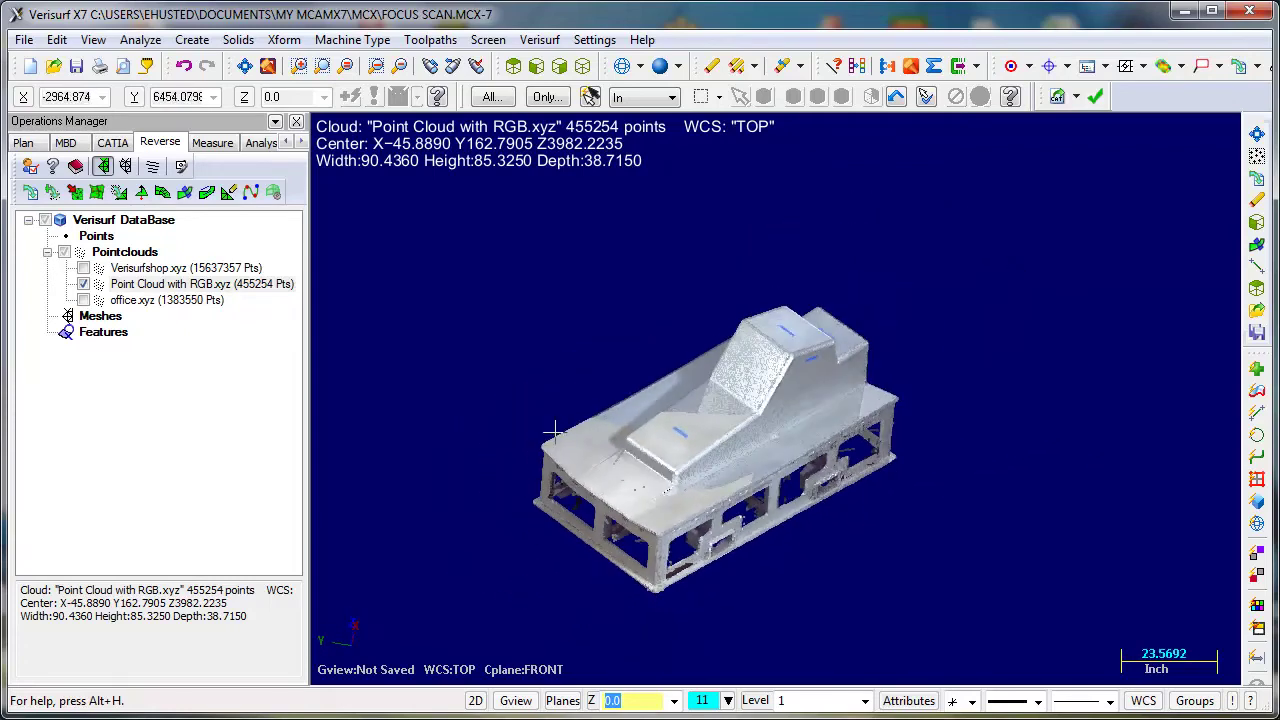
- Display Verisurfshop.xyz again and preview Z slice planes through it at several heights, including 4054.638 and 4008.994
left_click(157, 271)
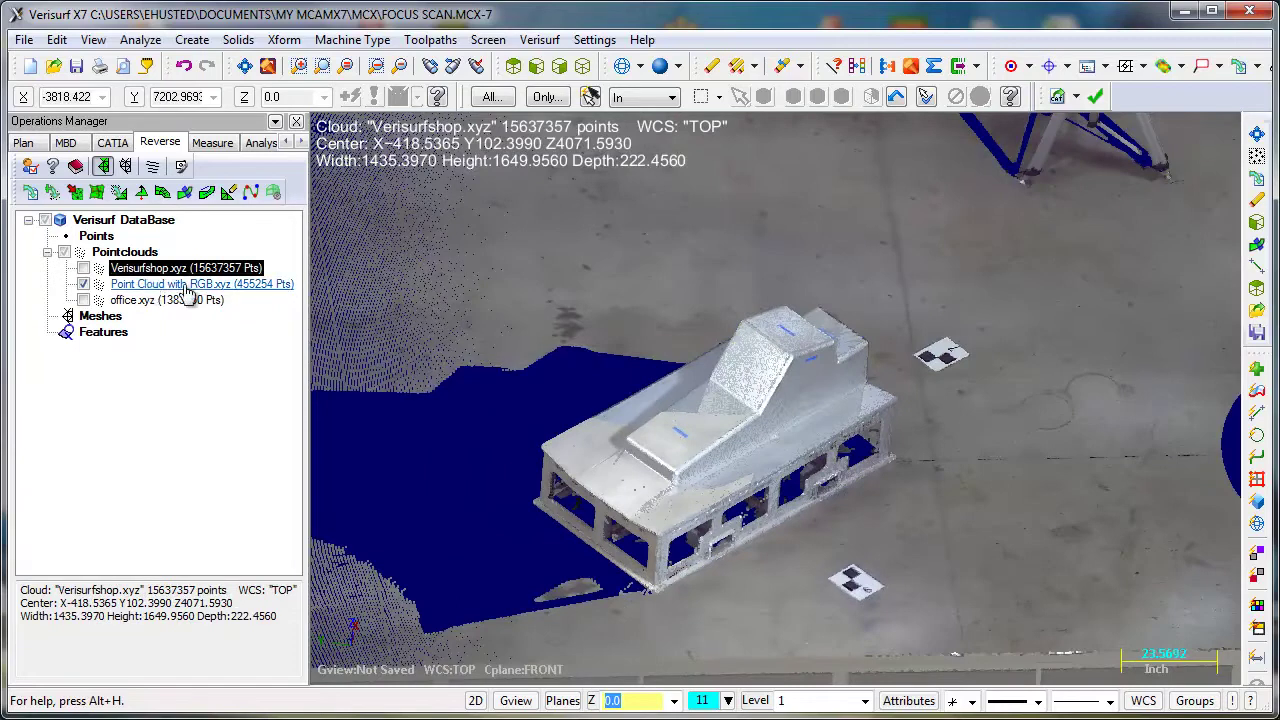
scroll(700, 418, "down", 6)
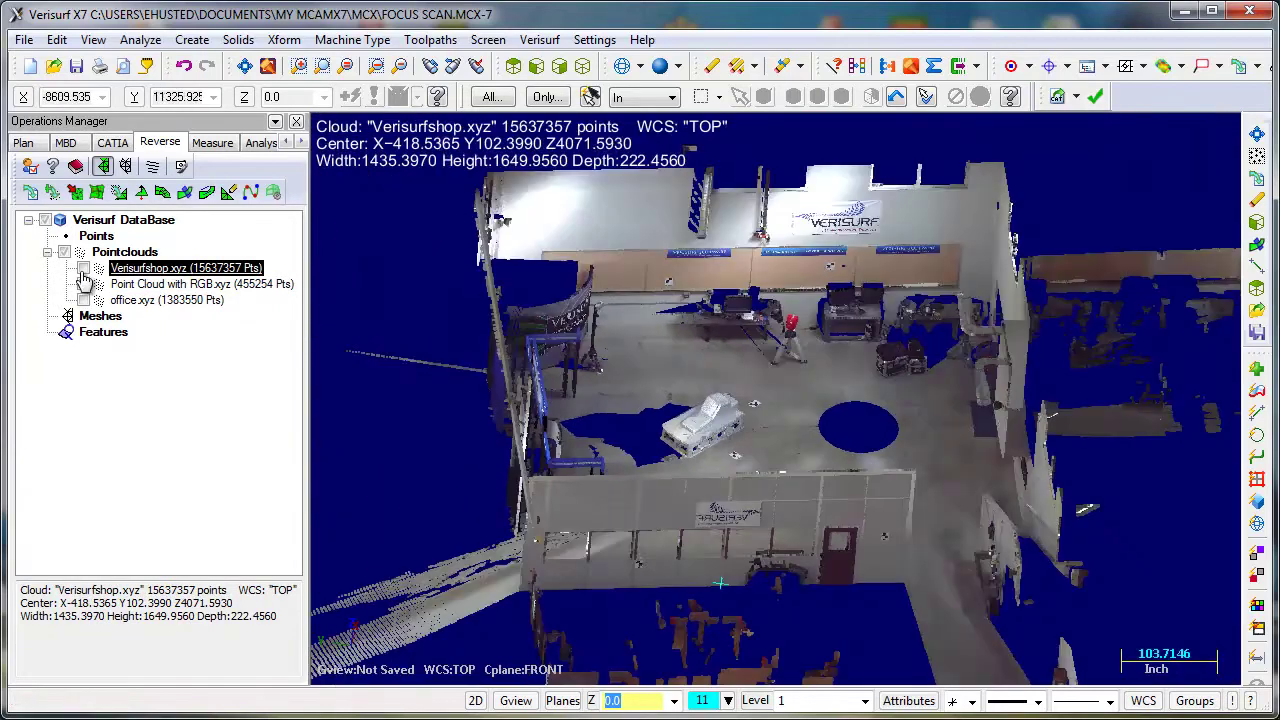
left_click(212, 188)
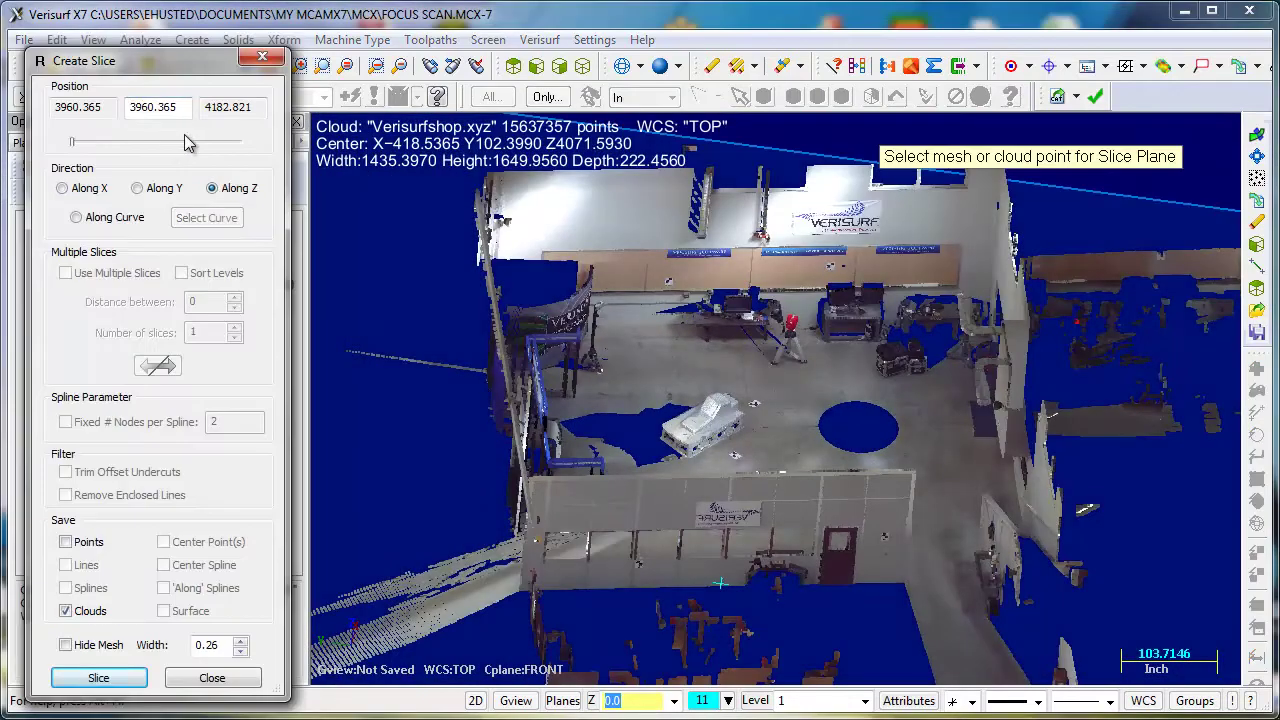
left_click(167, 141)
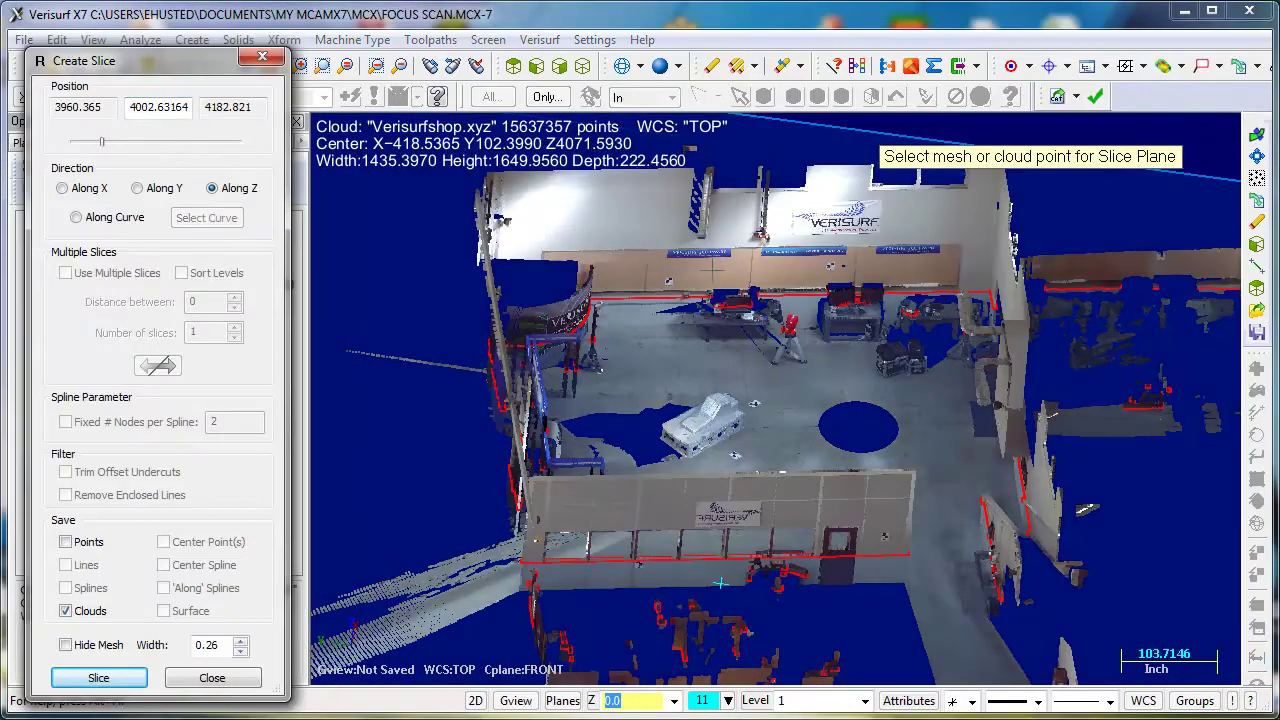
left_click(720, 582)
scroll(786, 310, "up", 4)
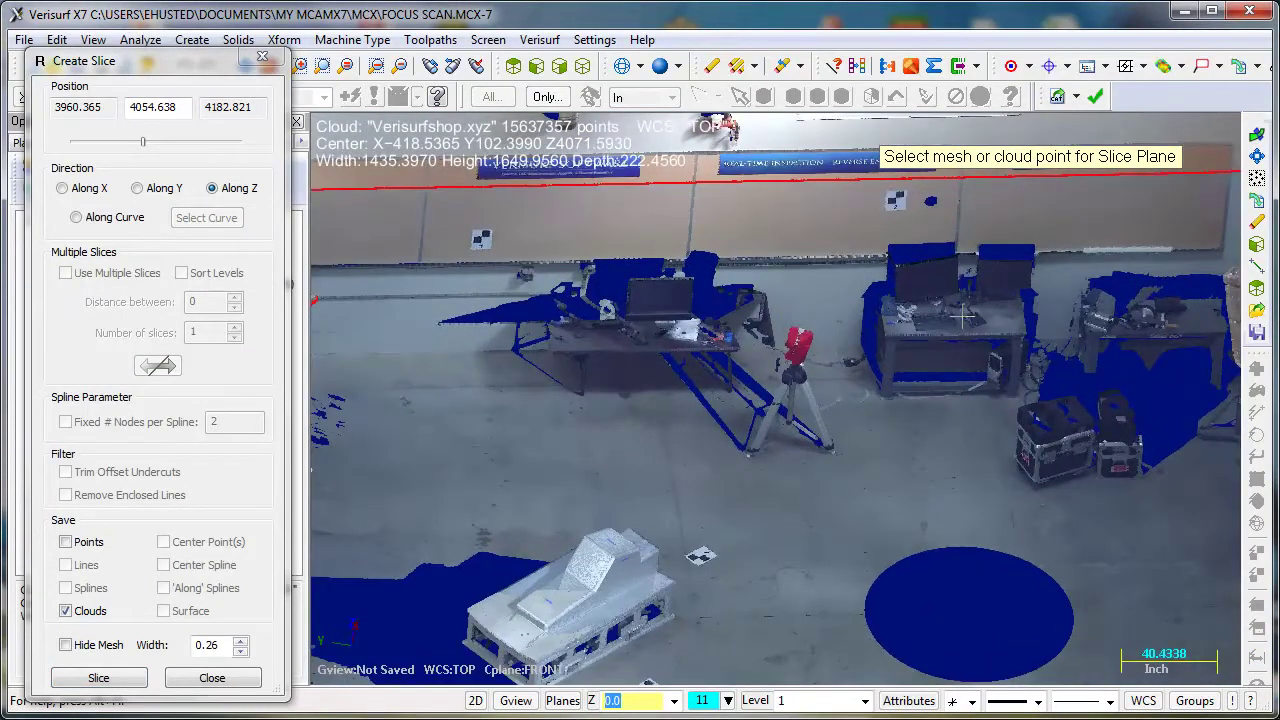
left_click(935, 289)
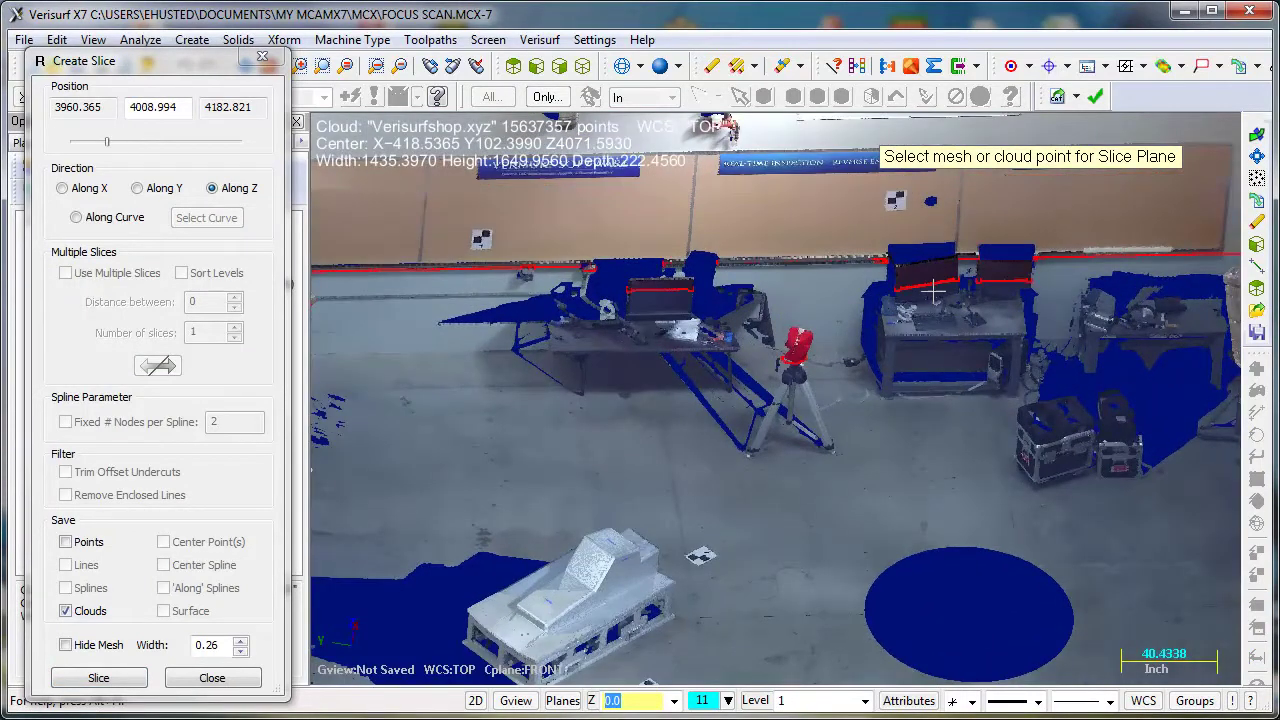
- Slice the shop cloud along Z just above the floor at 3966.20298, width 0.26, saving the result as a cloud
left_click(924, 359)
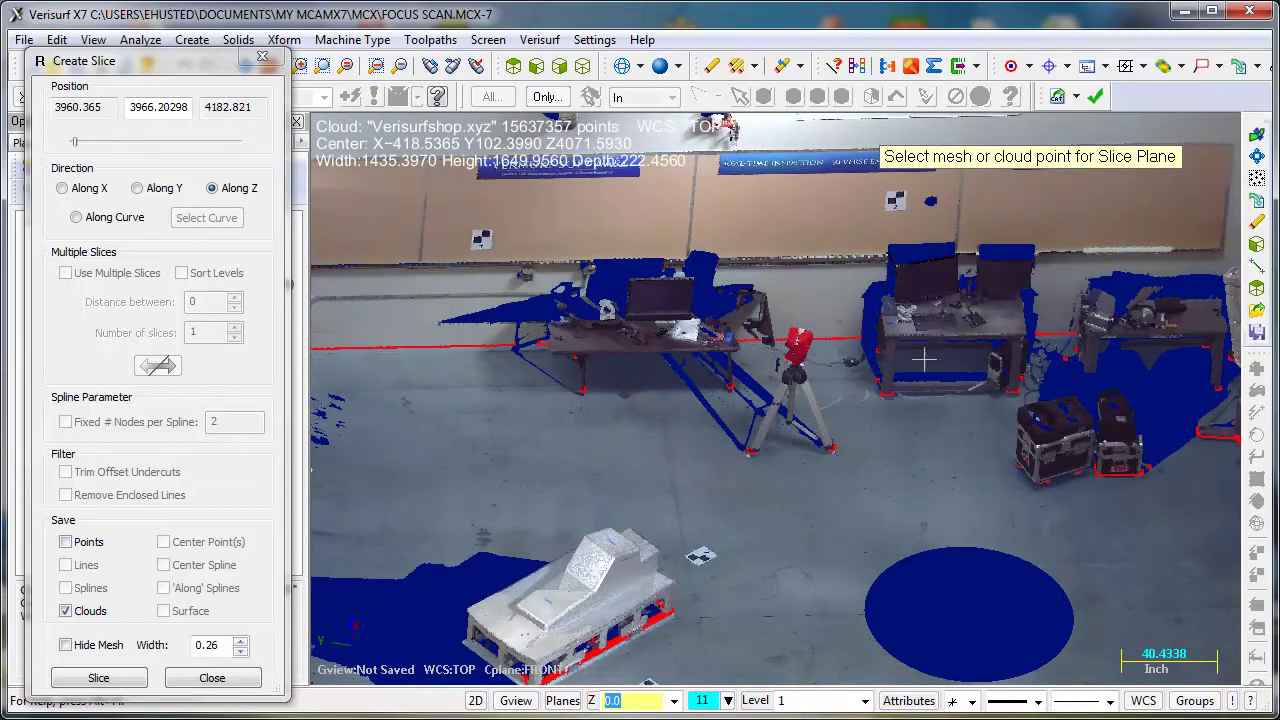
scroll(806, 290, "down", 5)
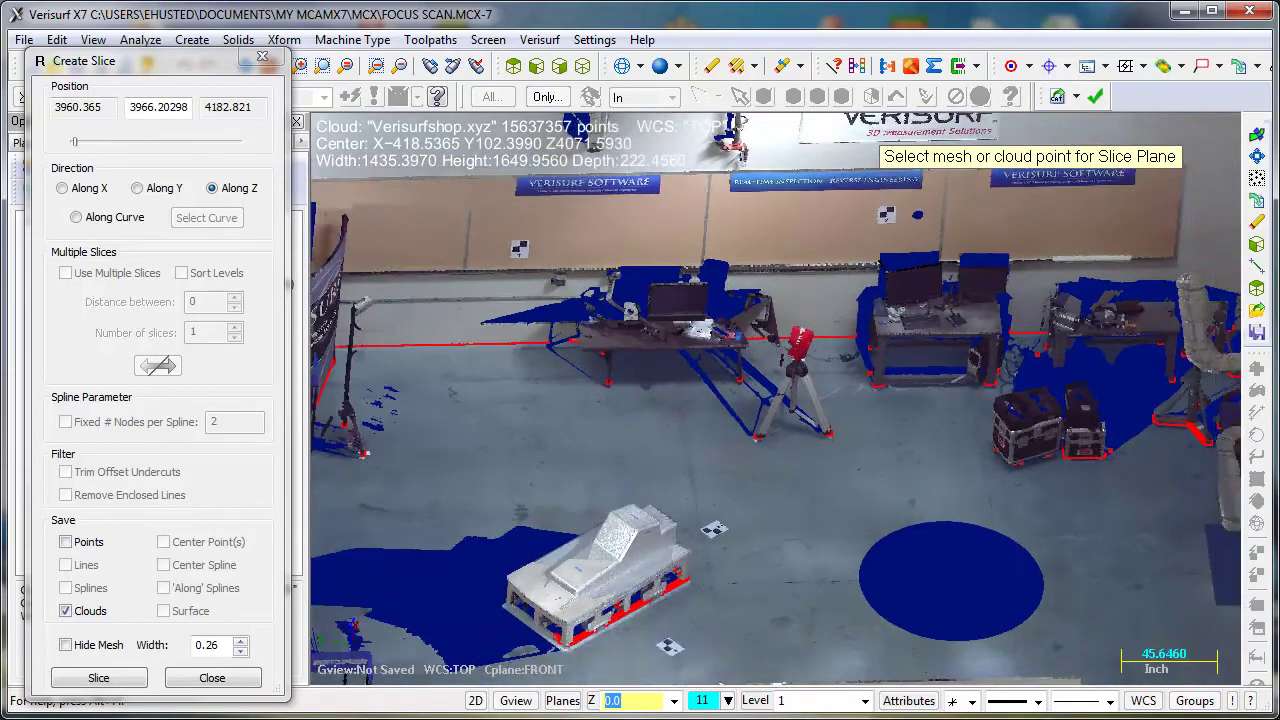
scroll(800, 290, "down", 3)
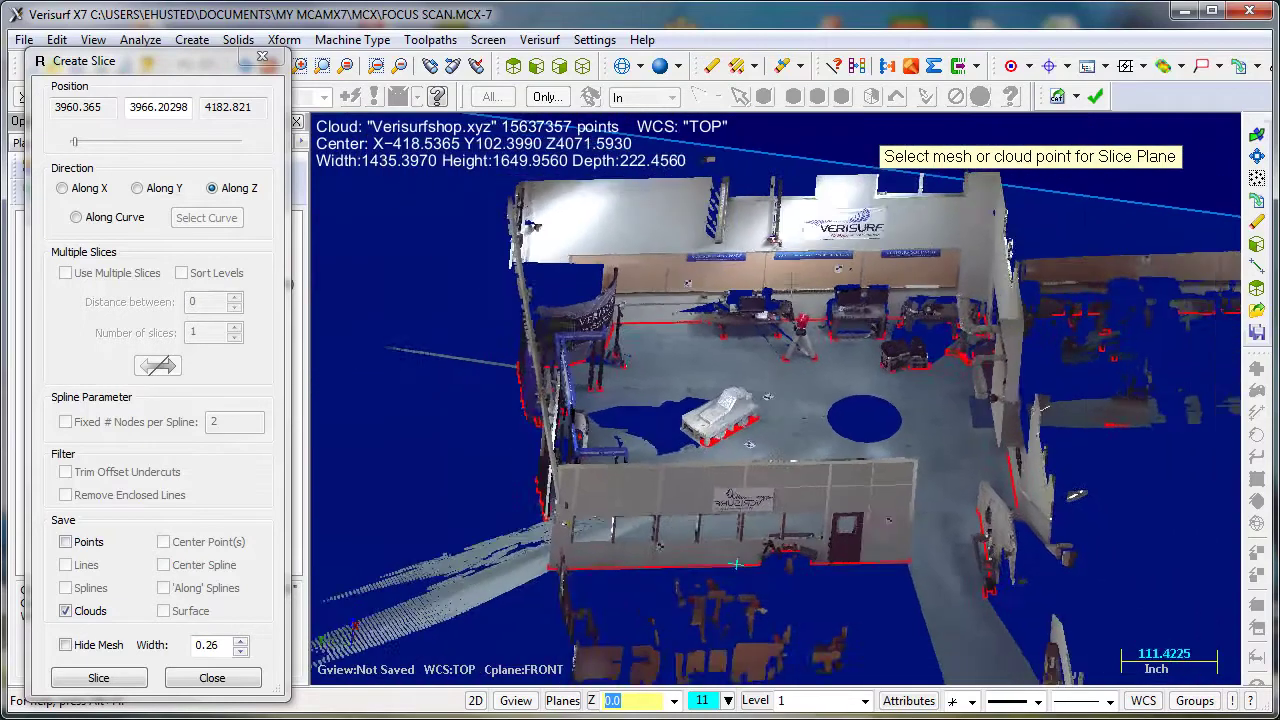
left_click(97, 679)
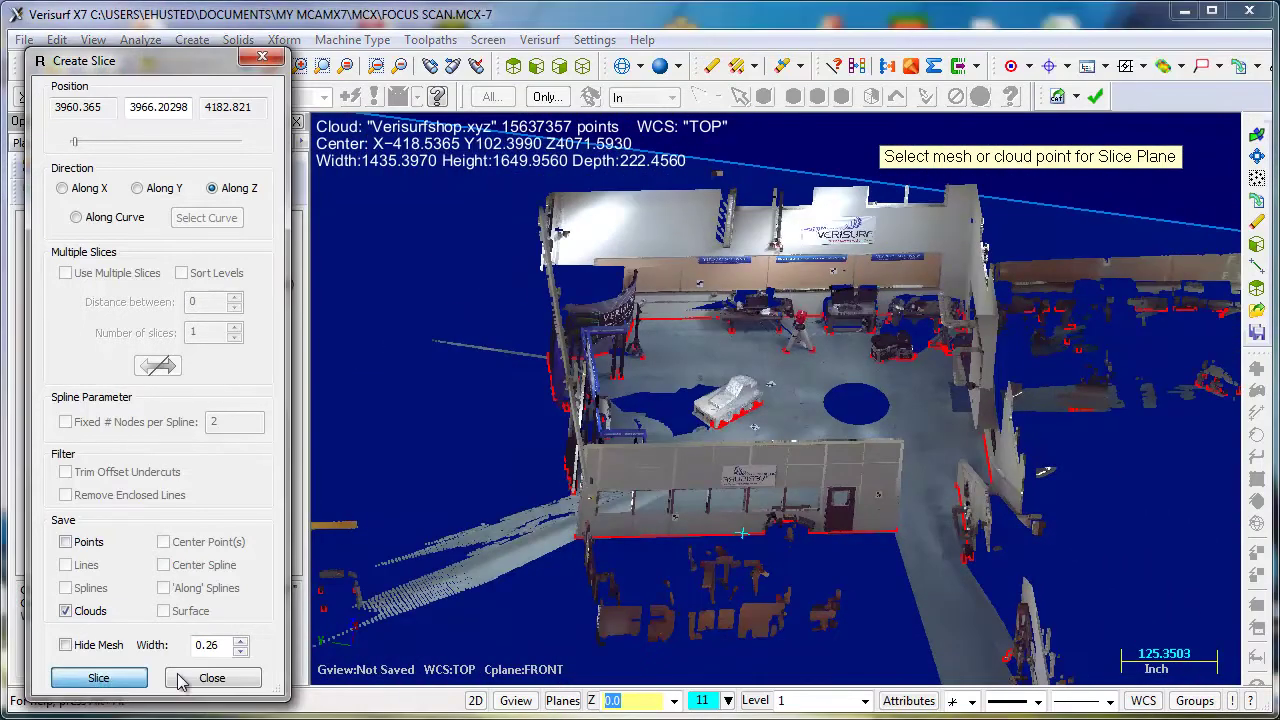
left_click(212, 679)
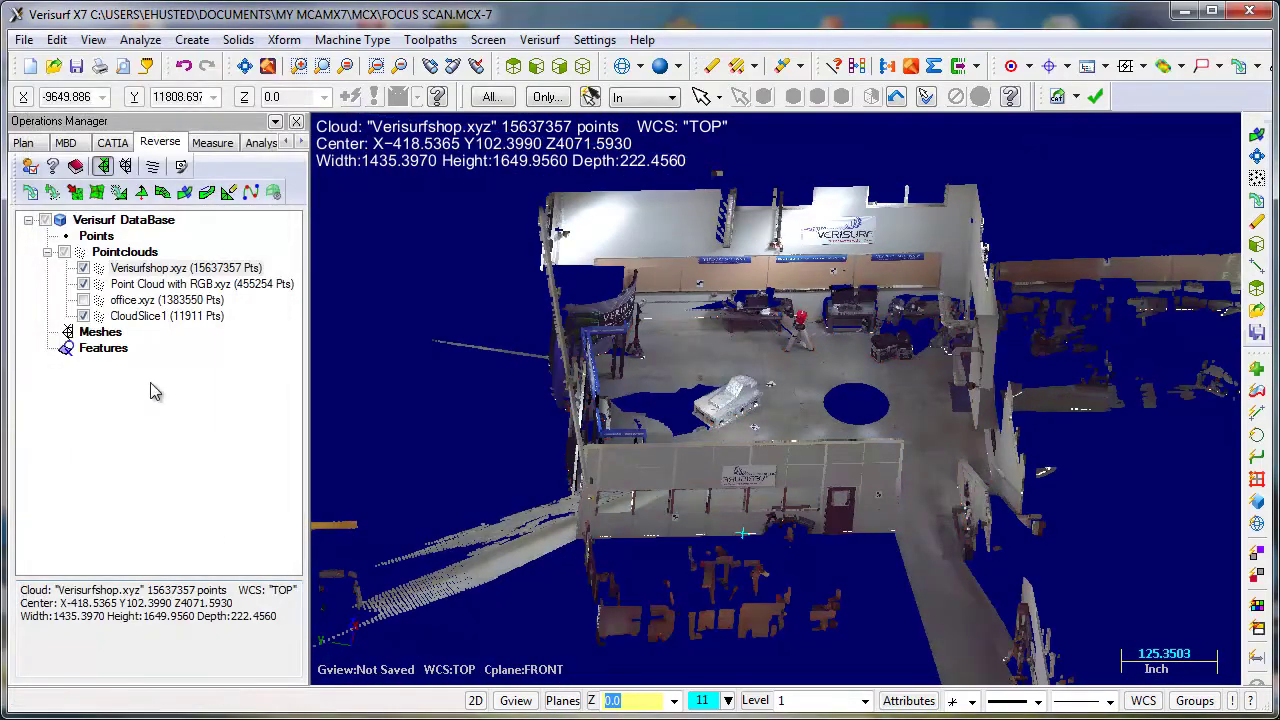
- Isolate CloudSlice1 by hiding the other clouds and examine its wall outline and part footprint in the top view
left_click(84, 269)
left_click(84, 300)
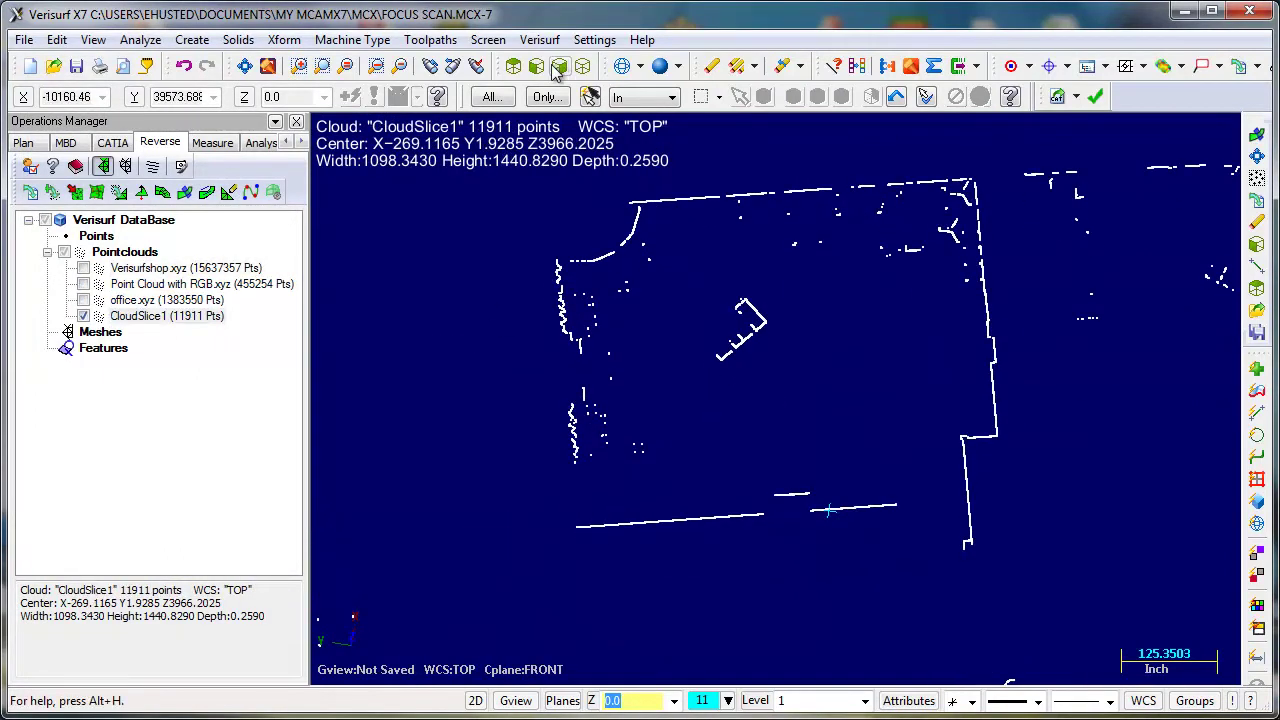
left_click(513, 67)
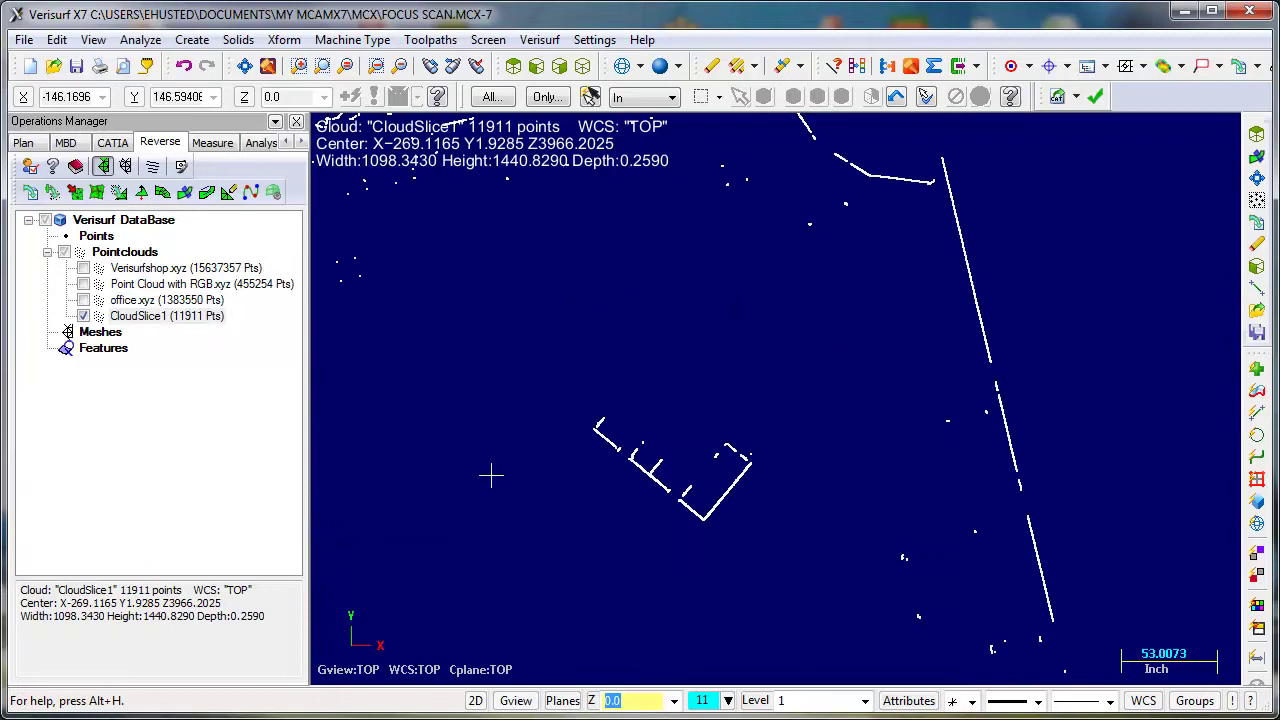
scroll(874, 332, "down", 3)
scroll(851, 552, "up", 2)
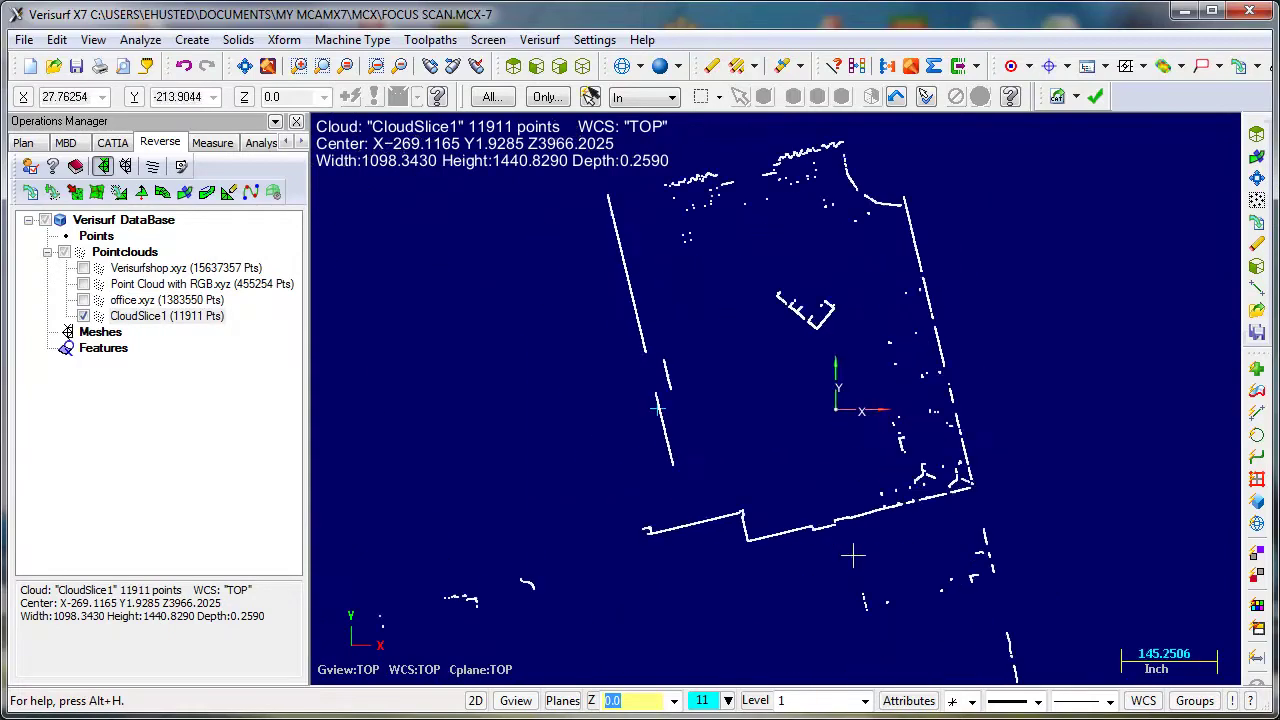
scroll(890, 490, "up", 5)
scroll(818, 530, "down", 6)
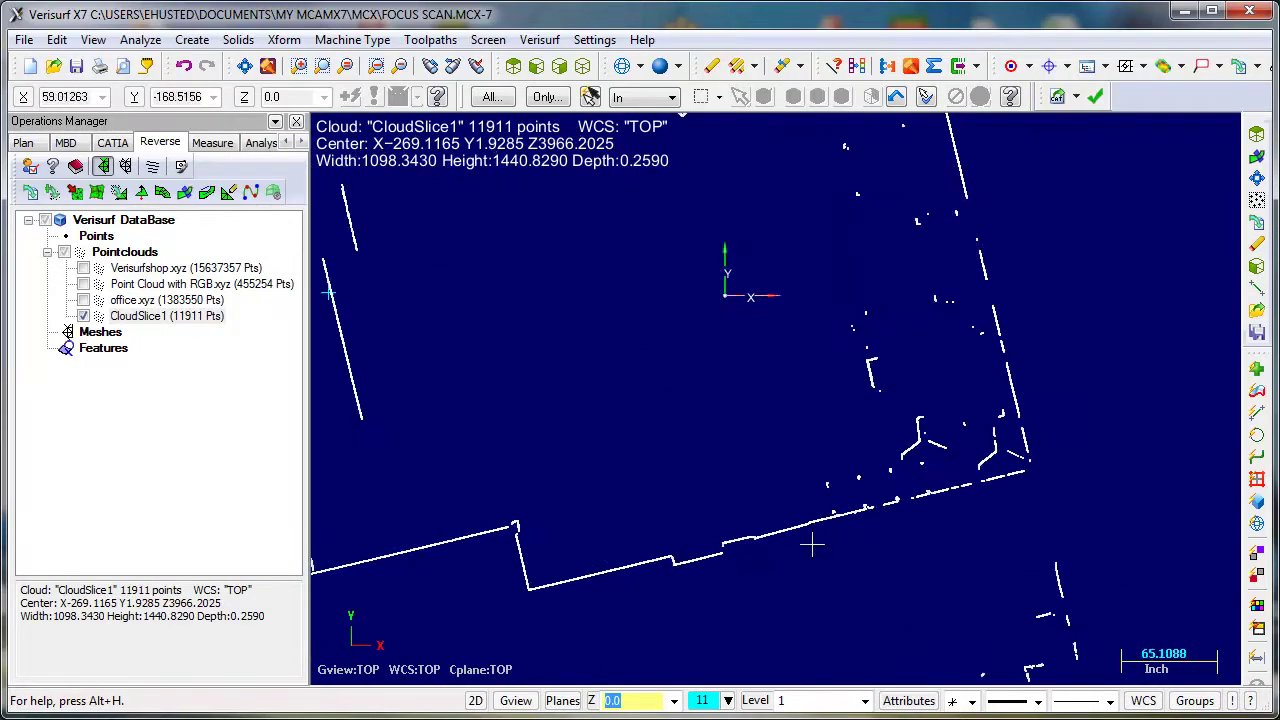
scroll(807, 561, "down", 1)
middle_click_drag(807, 561, 814, 438)
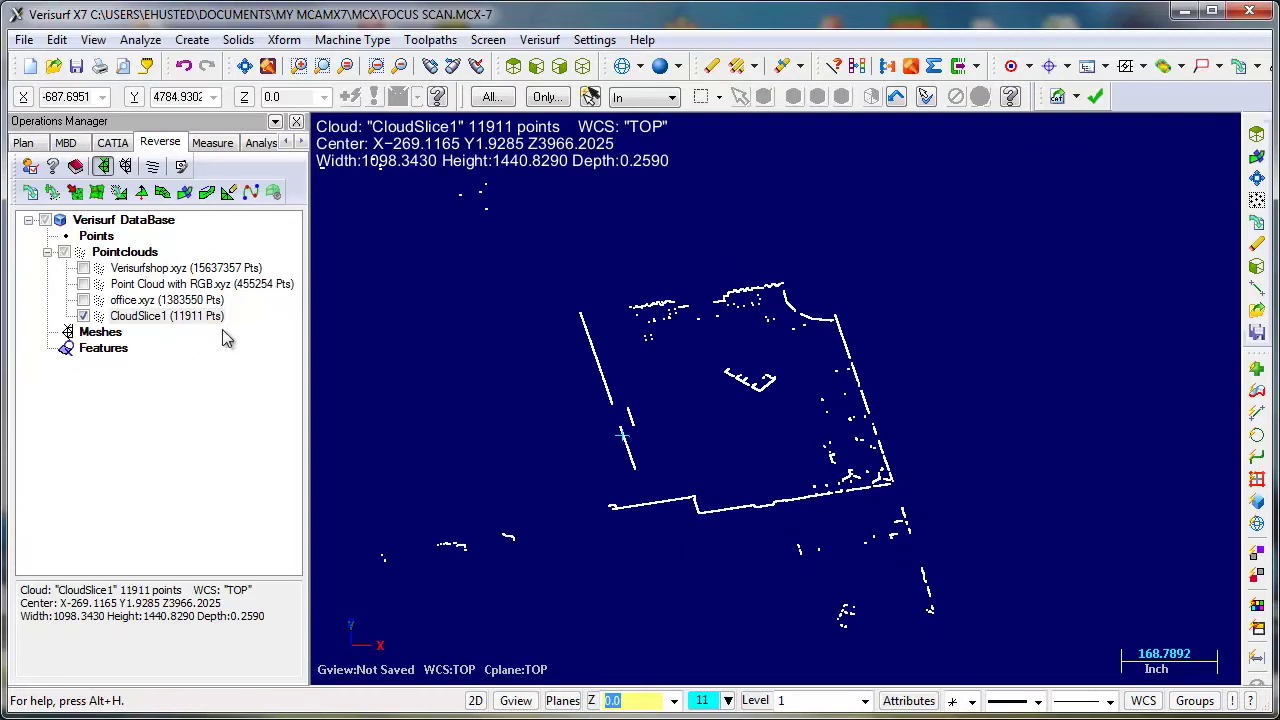
- Display all point clouds together and close up on the Verisurf counter in the trade-show booth
left_click(160, 302)
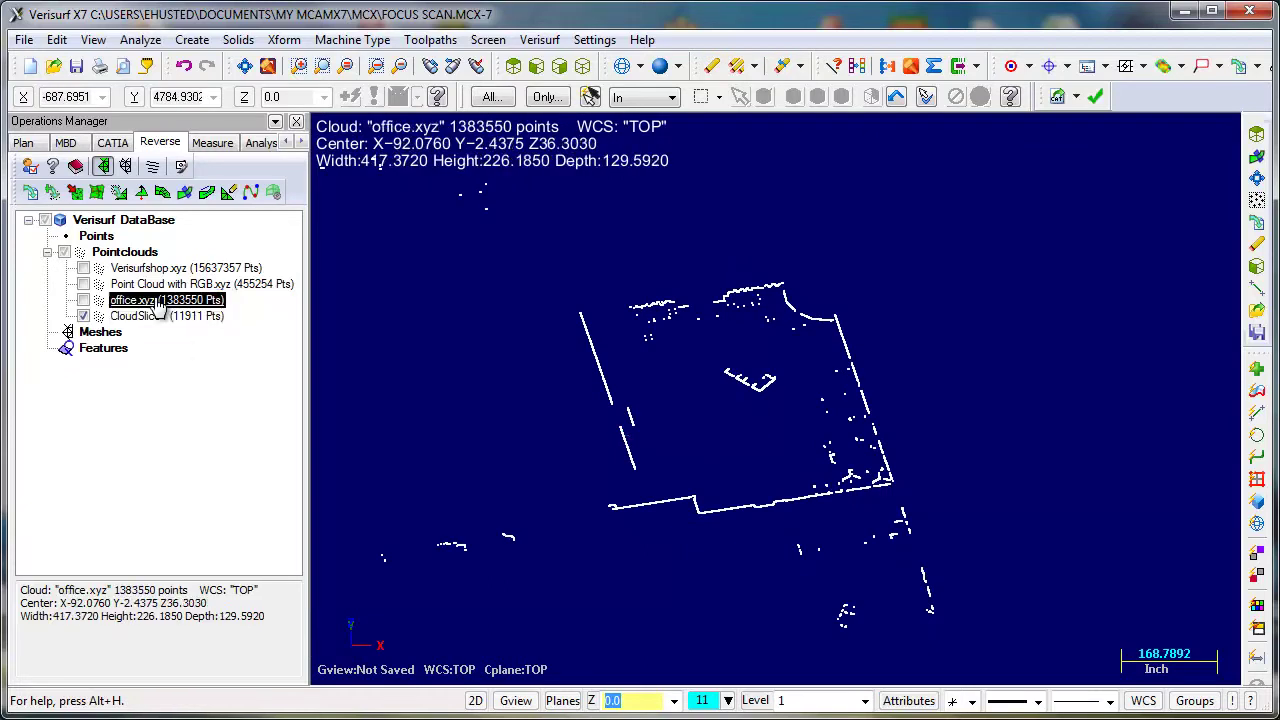
left_click(68, 253)
scroll(645, 503, "down", 5)
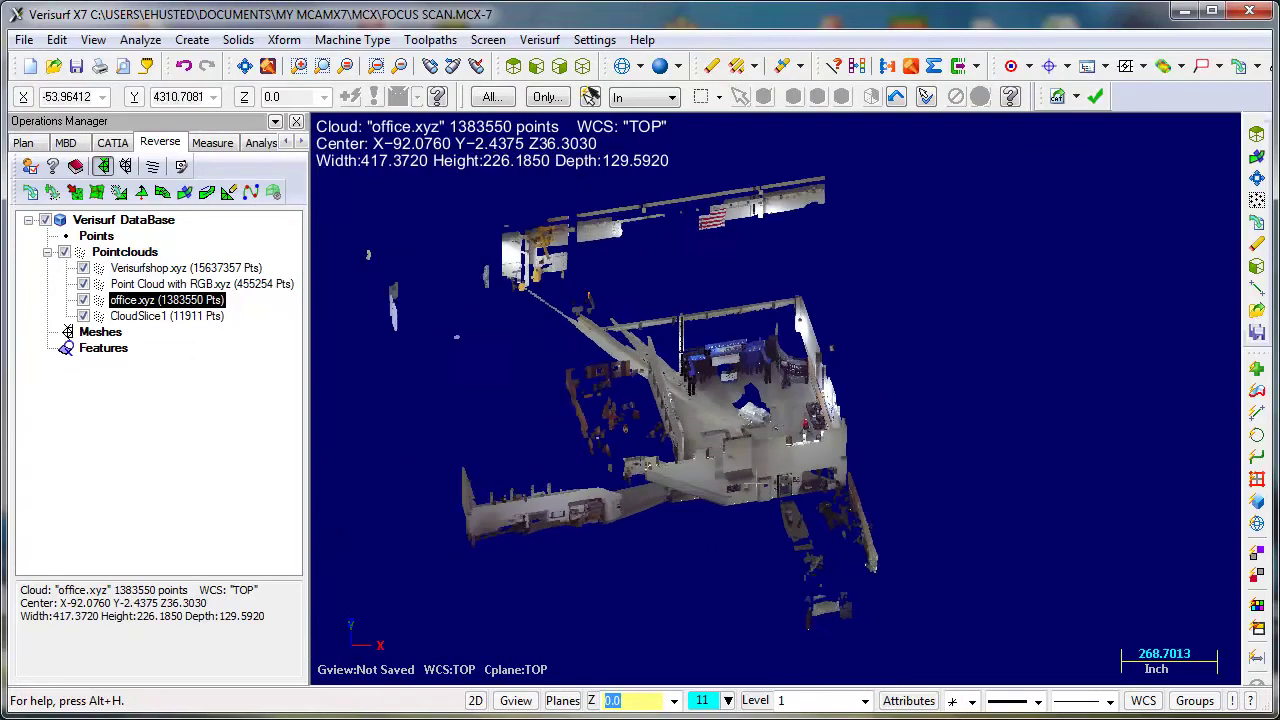
scroll(848, 430, "up", 5)
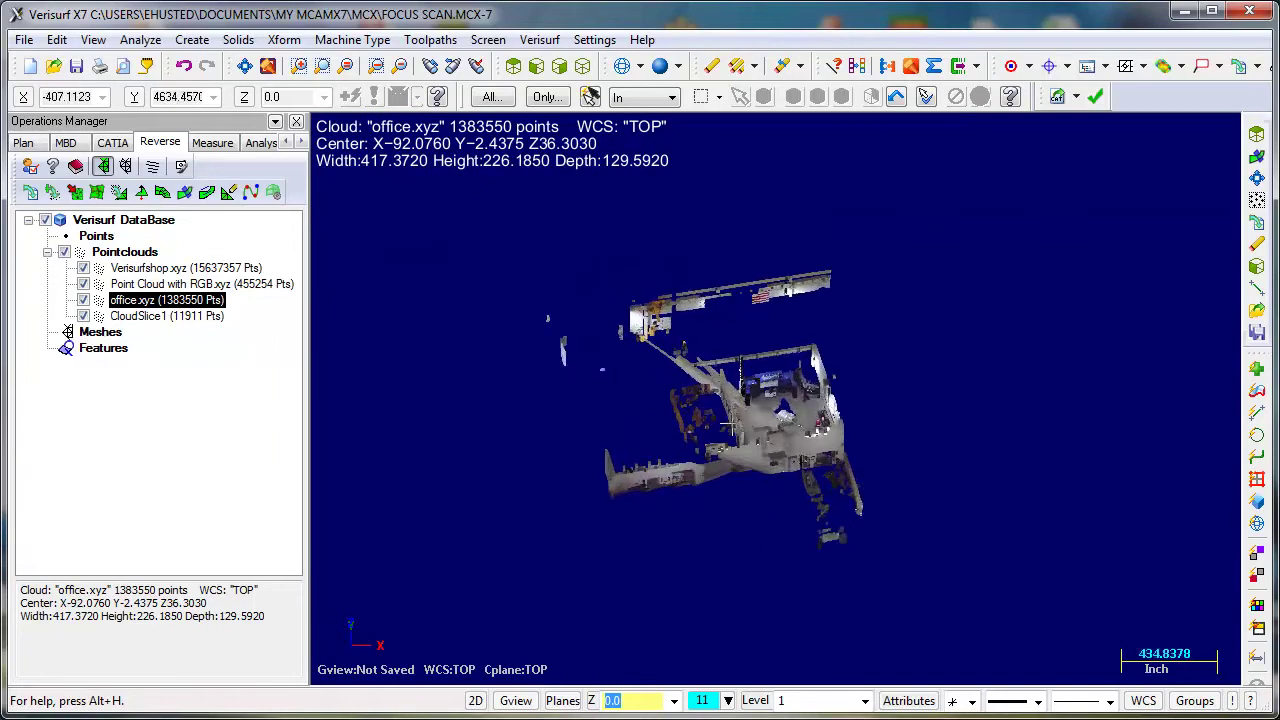
scroll(848, 430, "up", 5)
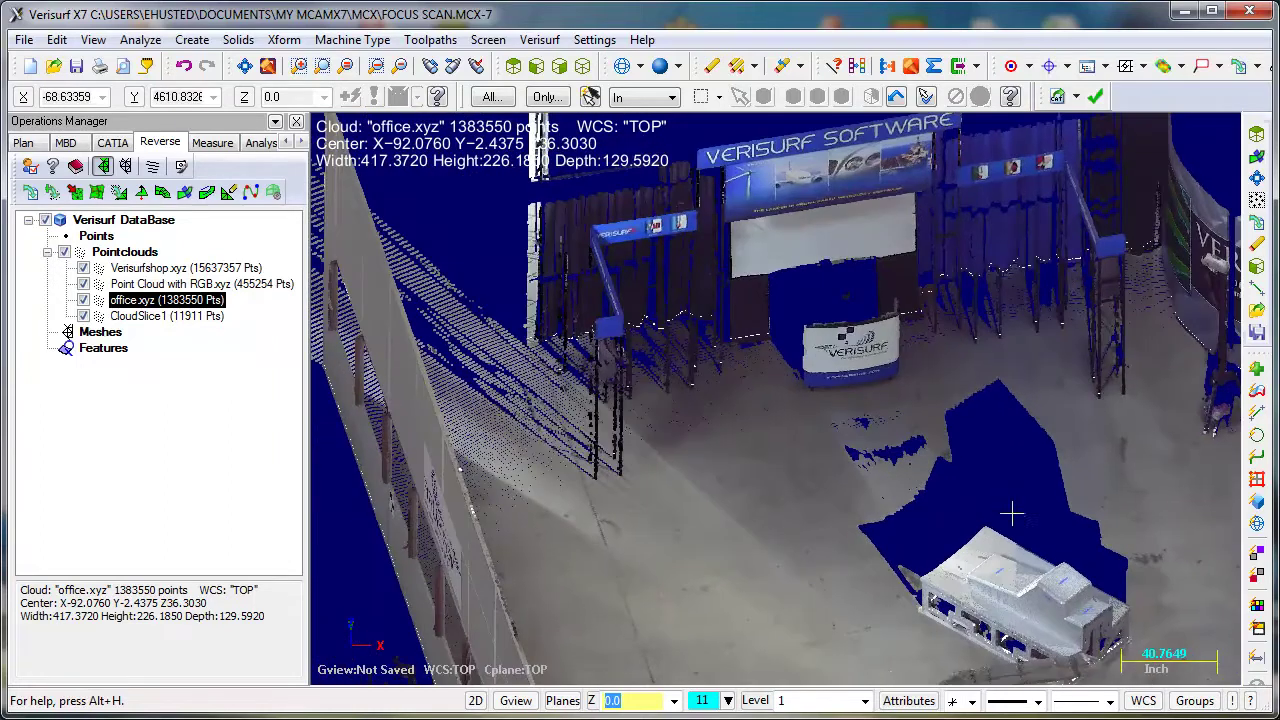
scroll(450, 344, "up", 1)
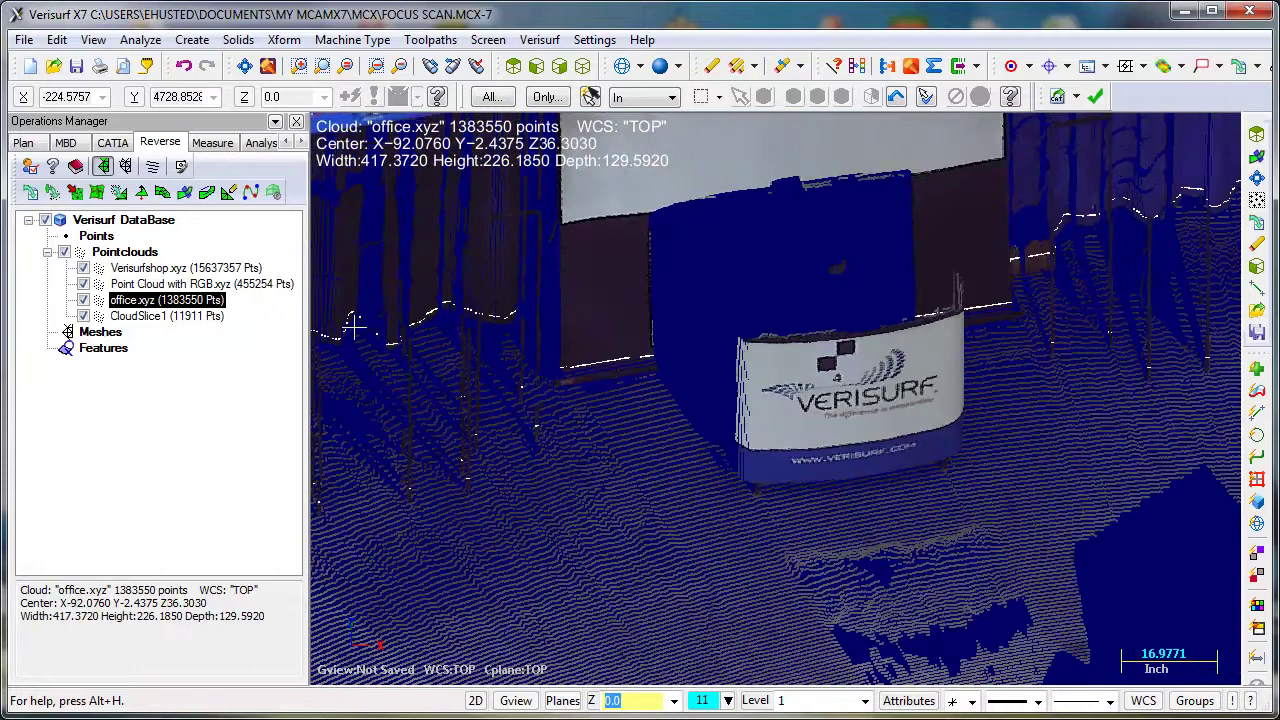
- Edit the Verisurfshop.xyz cloud, window-select the booth counter's points and copy them into a separate cloud
left_click(165, 270)
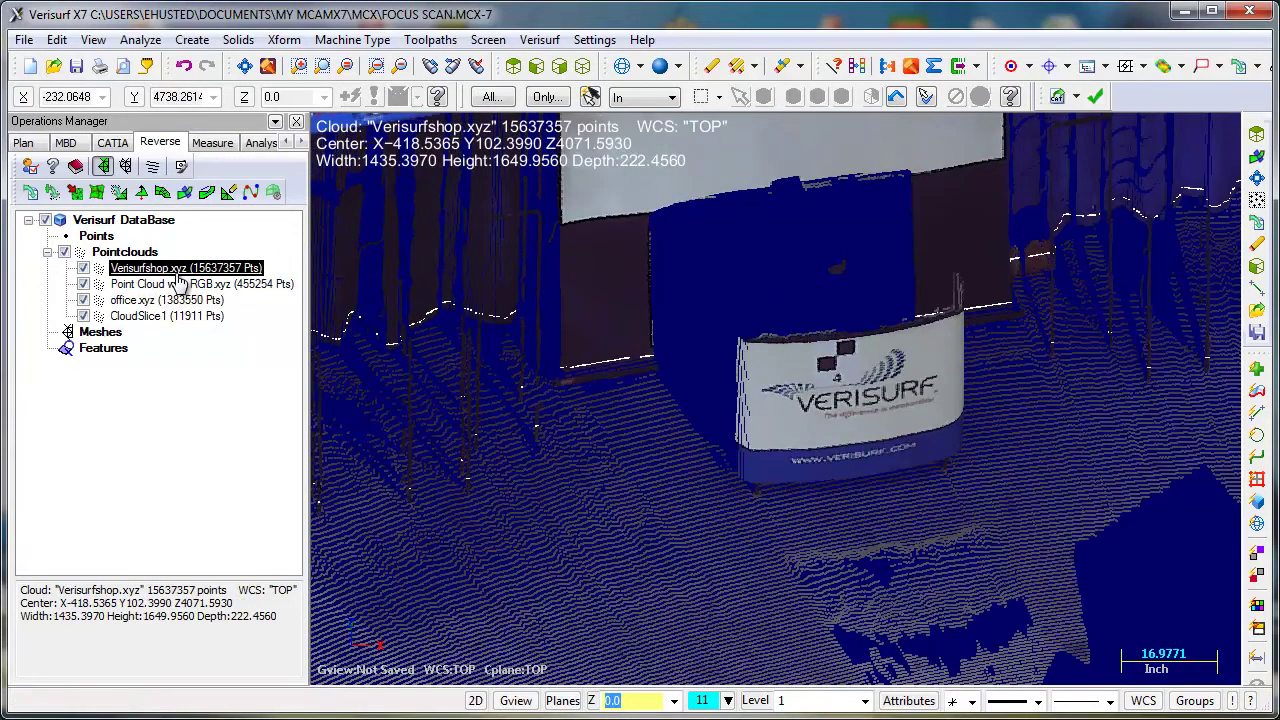
right_click(179, 271)
mouse_move(304, 280)
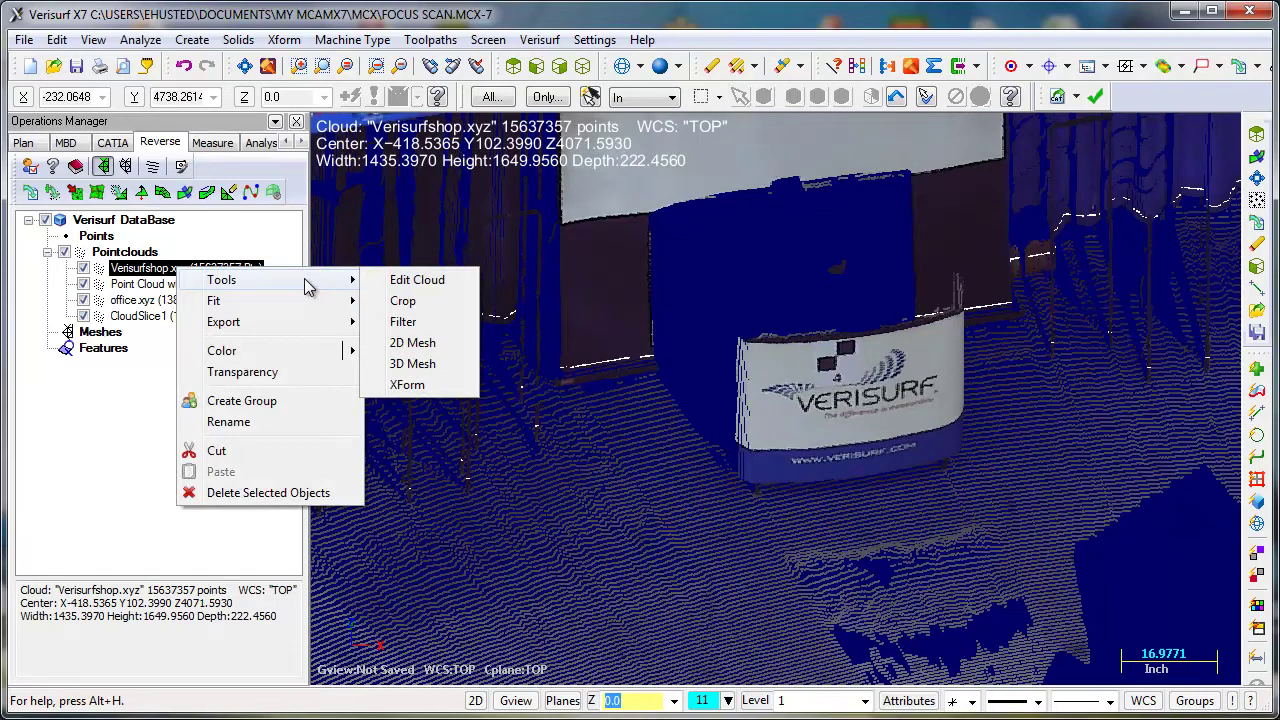
left_click(428, 286)
key("w")
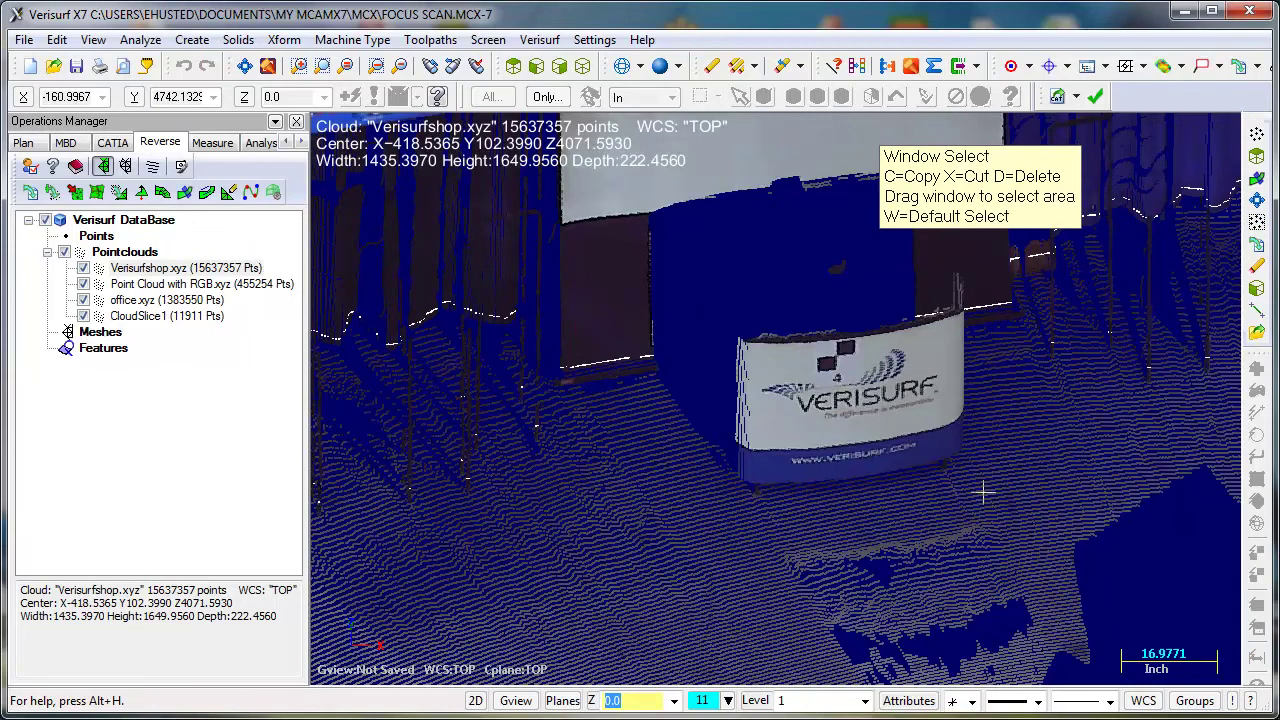
left_click_drag(698, 258, 970, 473)
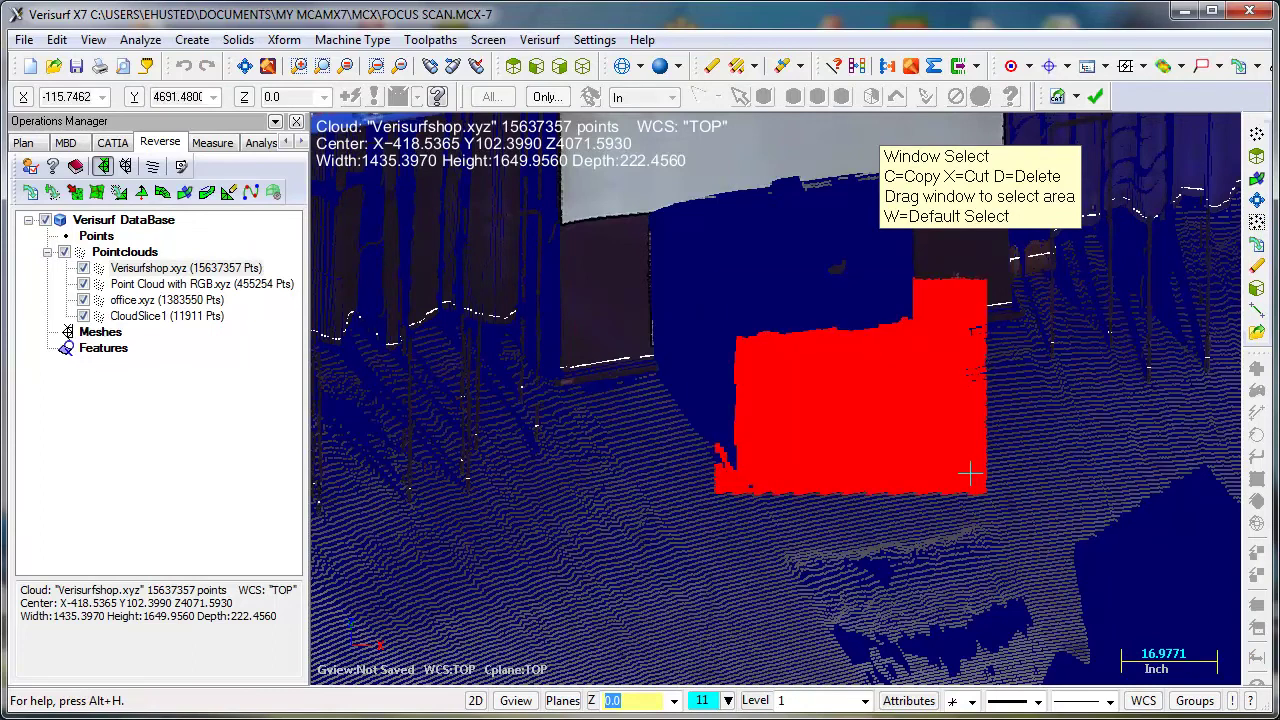
key("c")
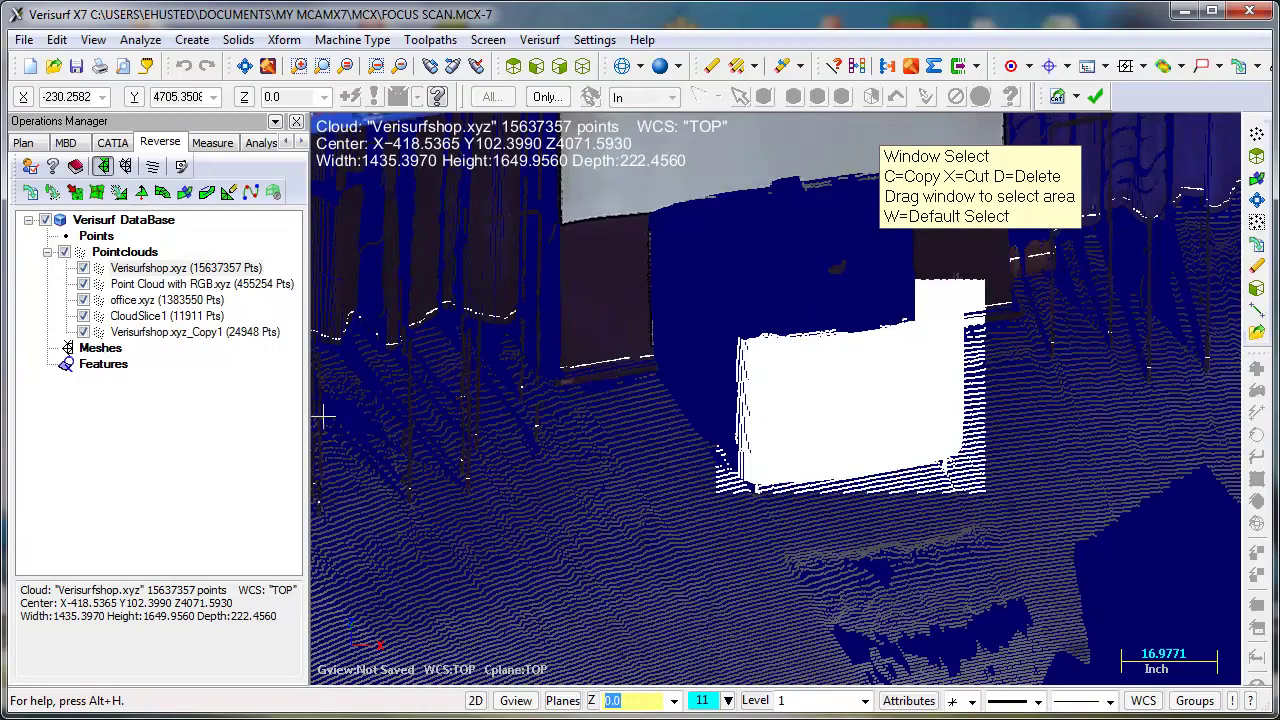
- Hide all the point clouds, including the copied counter points
left_click(63, 252)
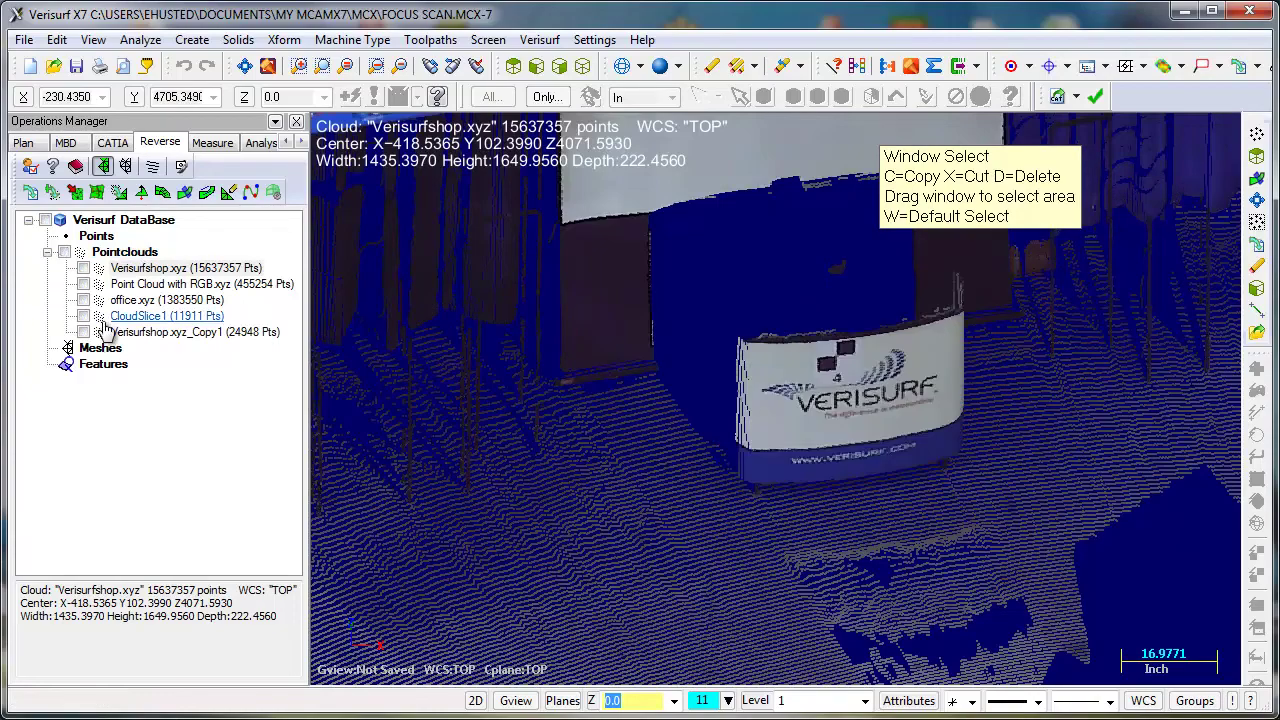